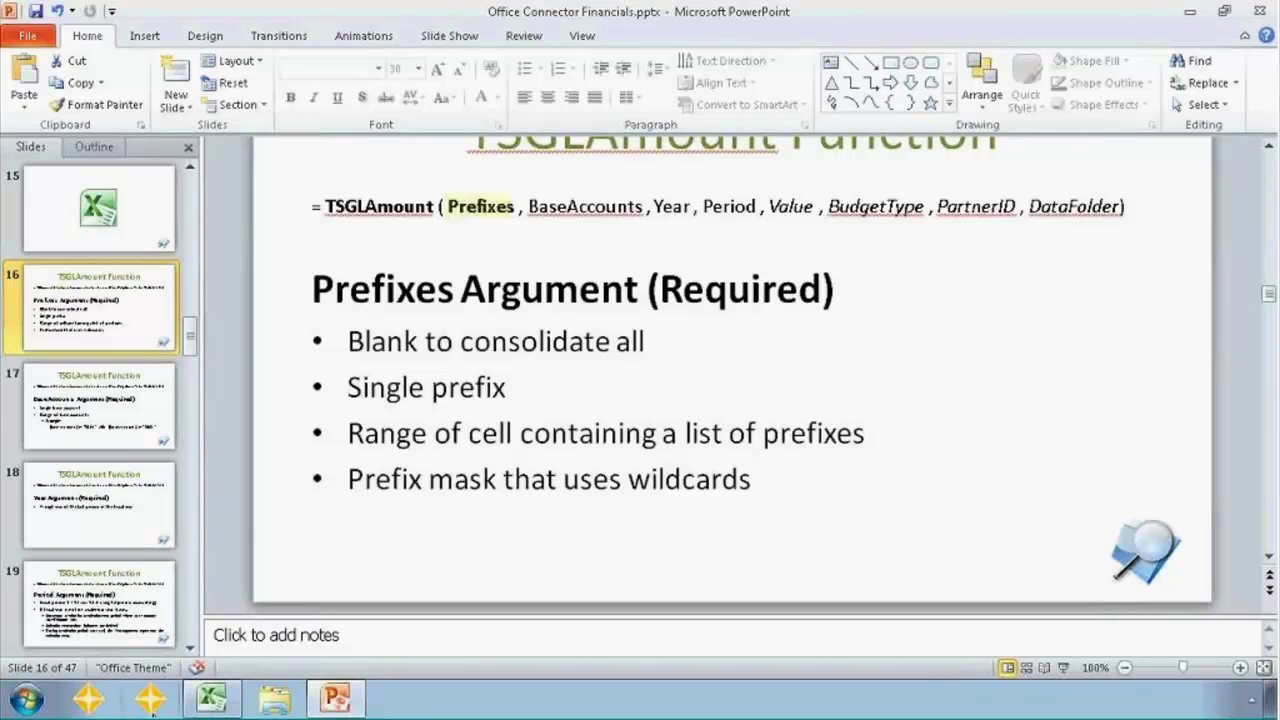
left_click(26, 700)
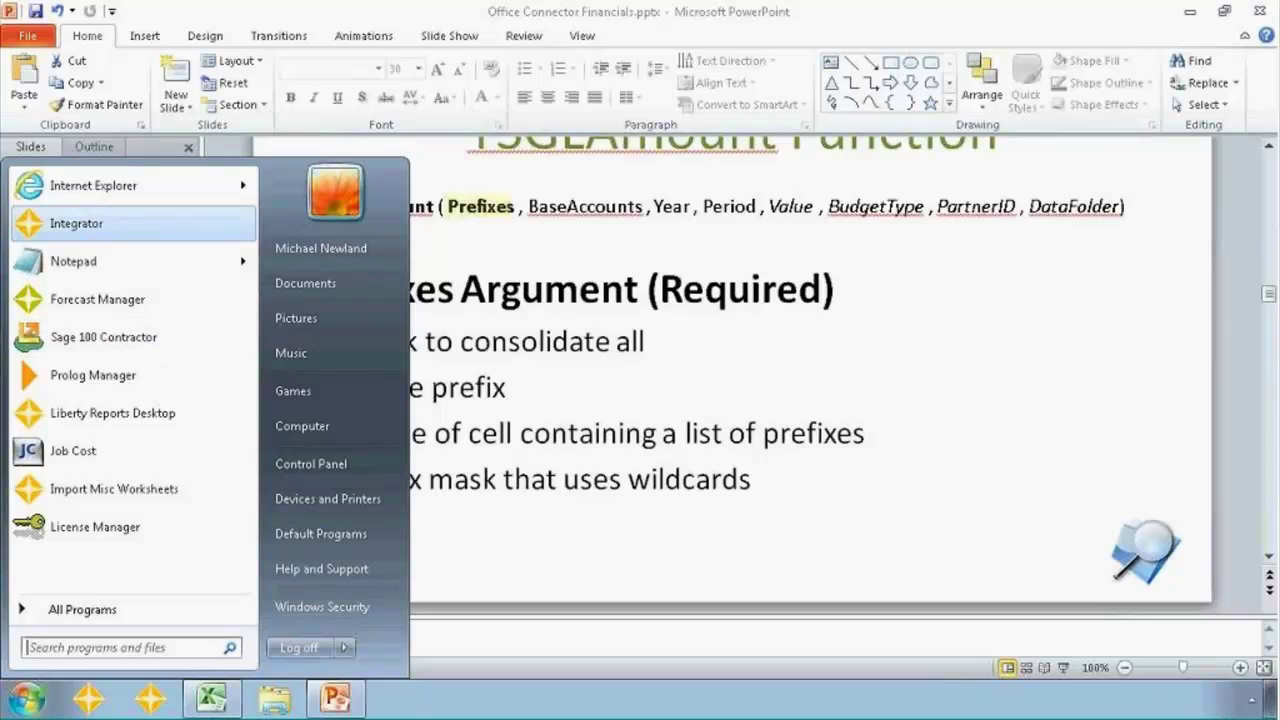
left_click(88, 195)
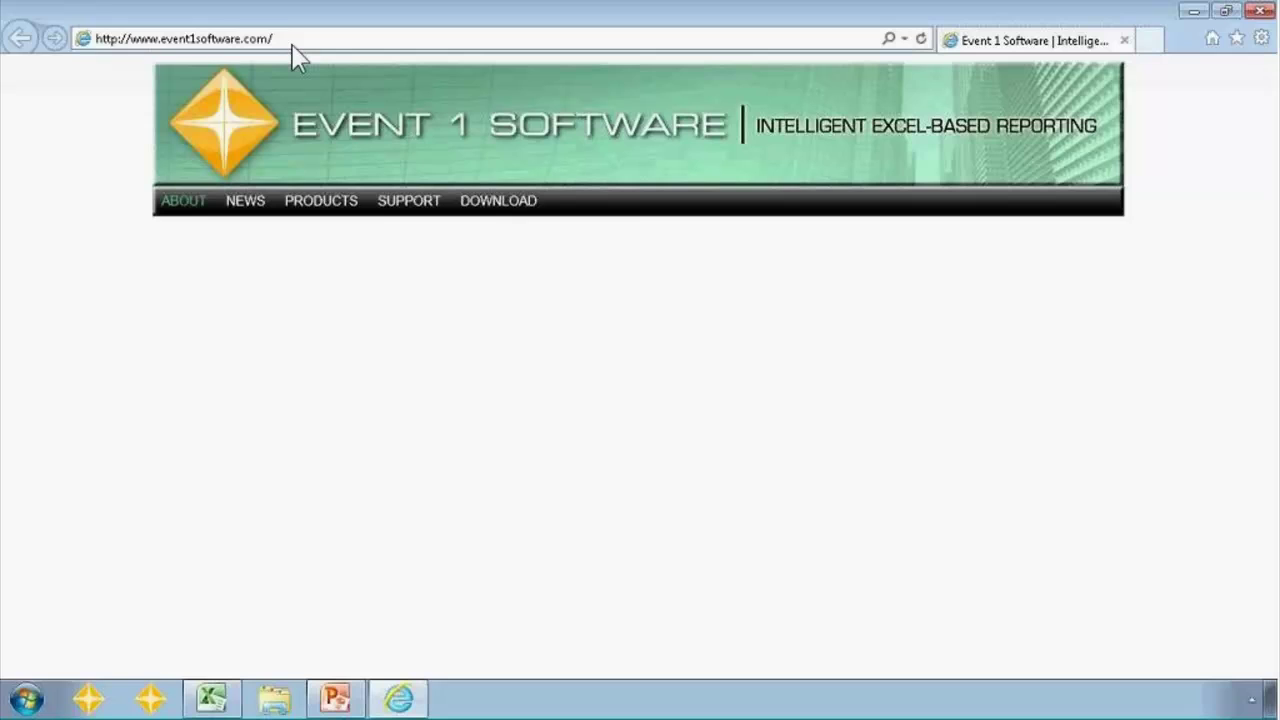
left_click(303, 40)
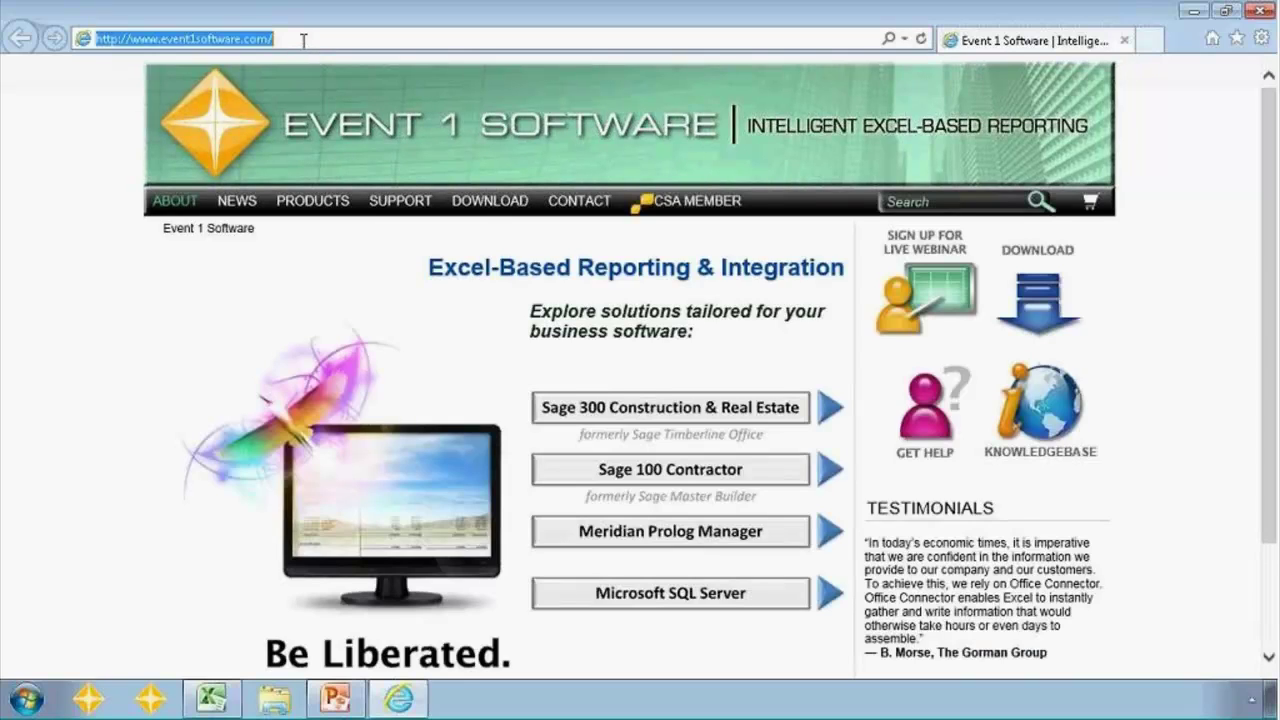
left_click(303, 40)
type("kb/")
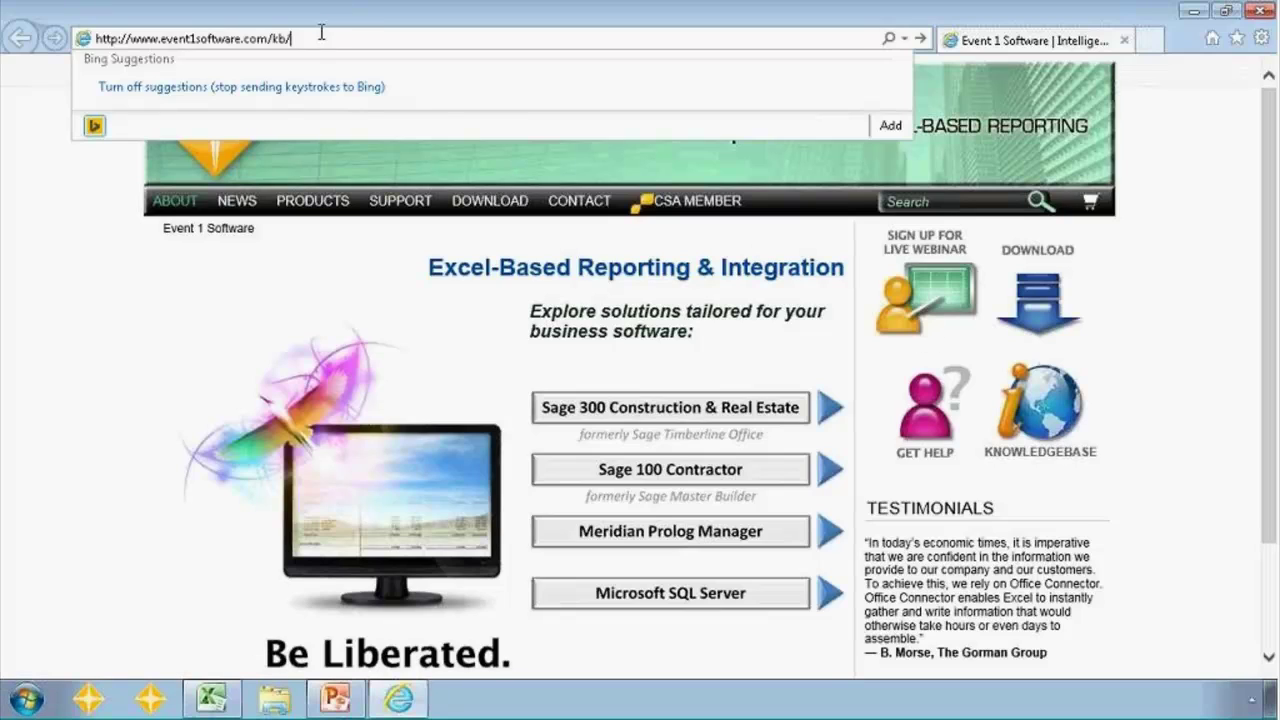
key("Return")
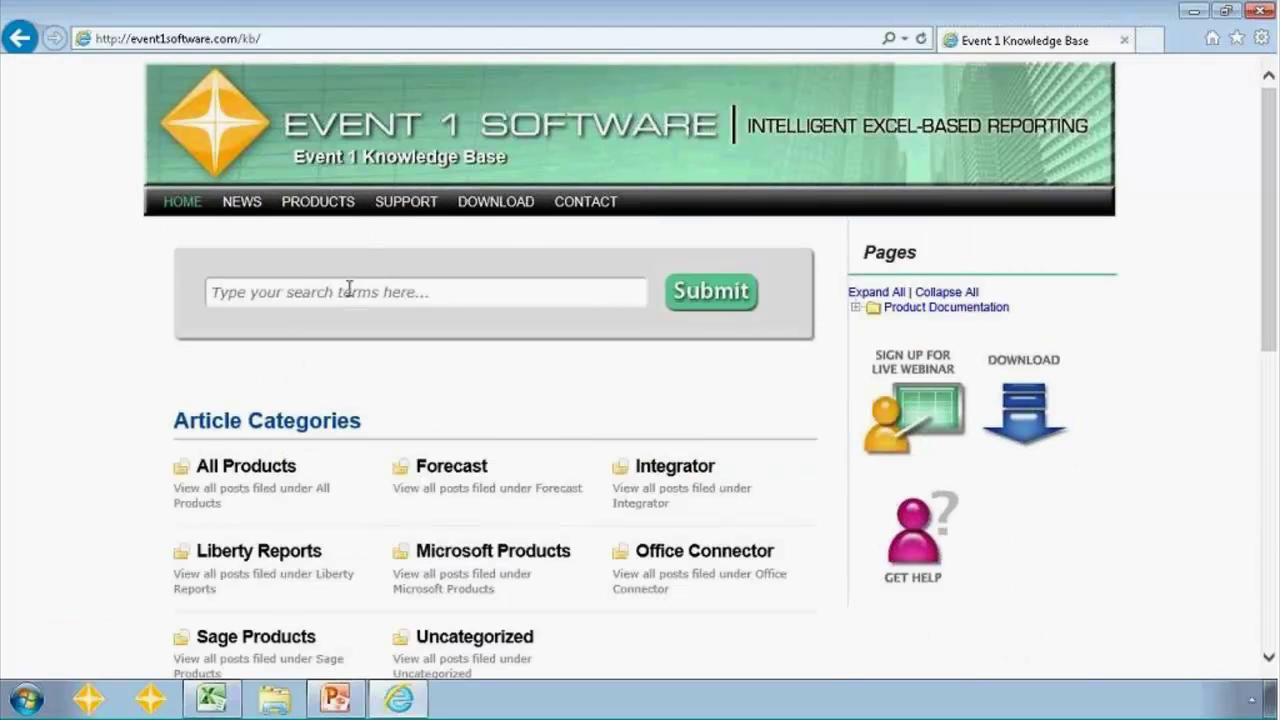
Search the knowledge base for "mask" and look over the results
left_click(348, 289)
type("mask")
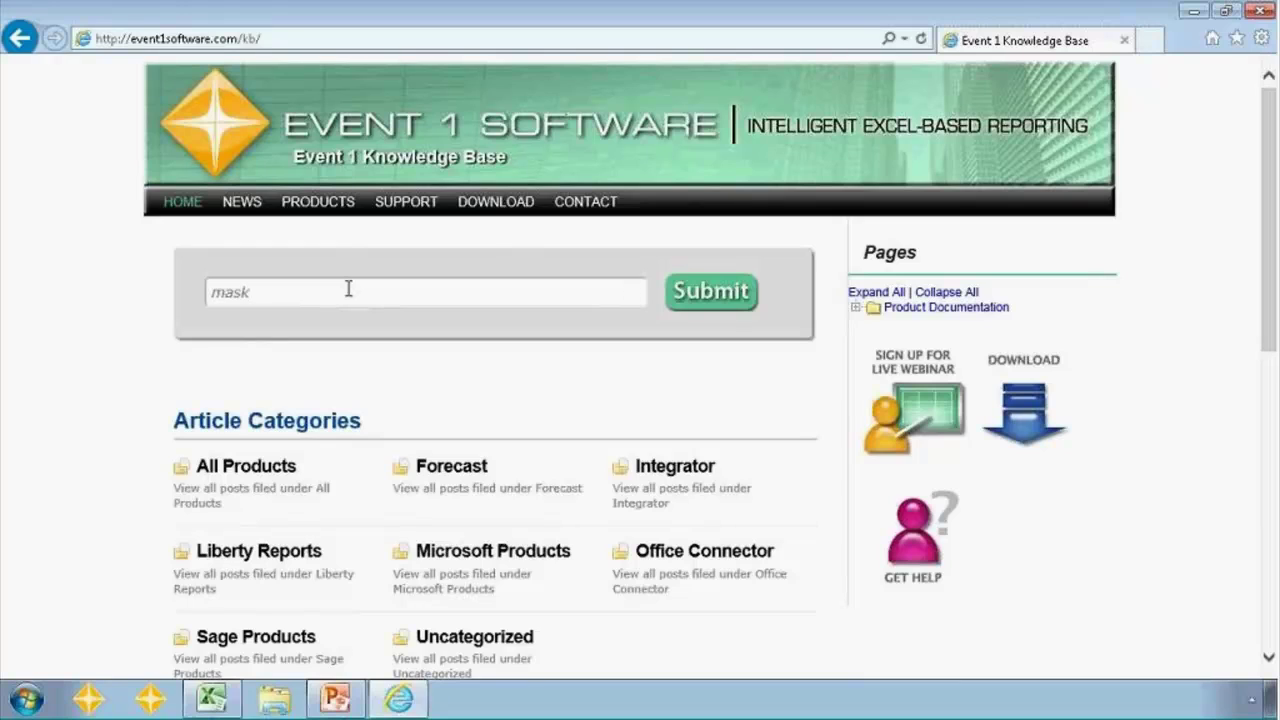
key("Return")
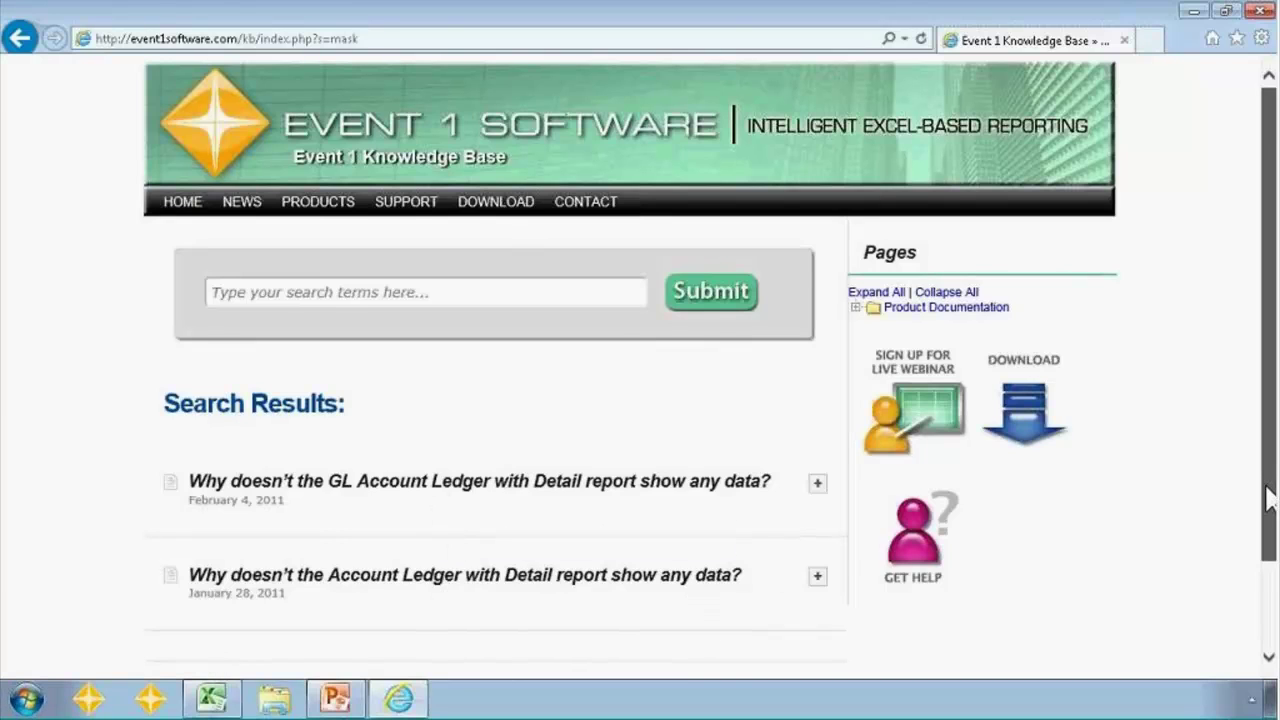
mouse_move(1268, 486)
left_mouse_down()
mouse_move(1268, 543)
mouse_move(1255, 490)
left_mouse_up()
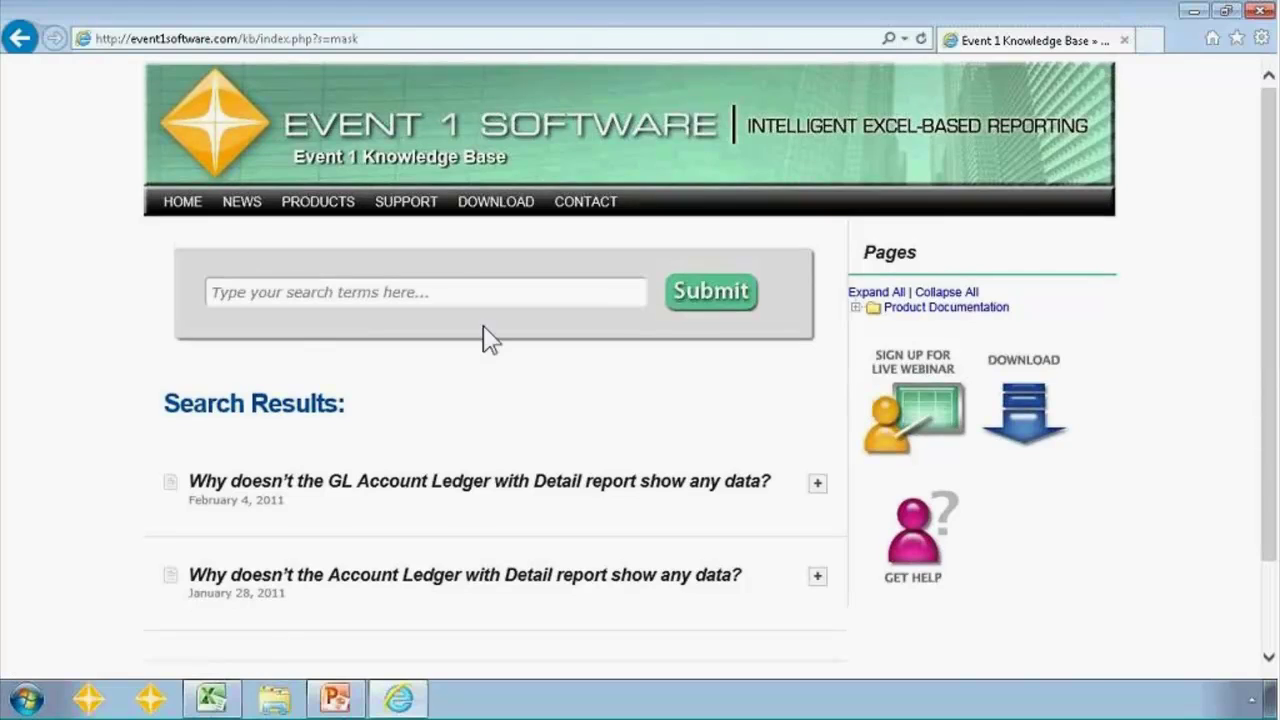
Search the knowledge base for "gl account" and look through the listed articles
left_click(460, 292)
type("gl account")
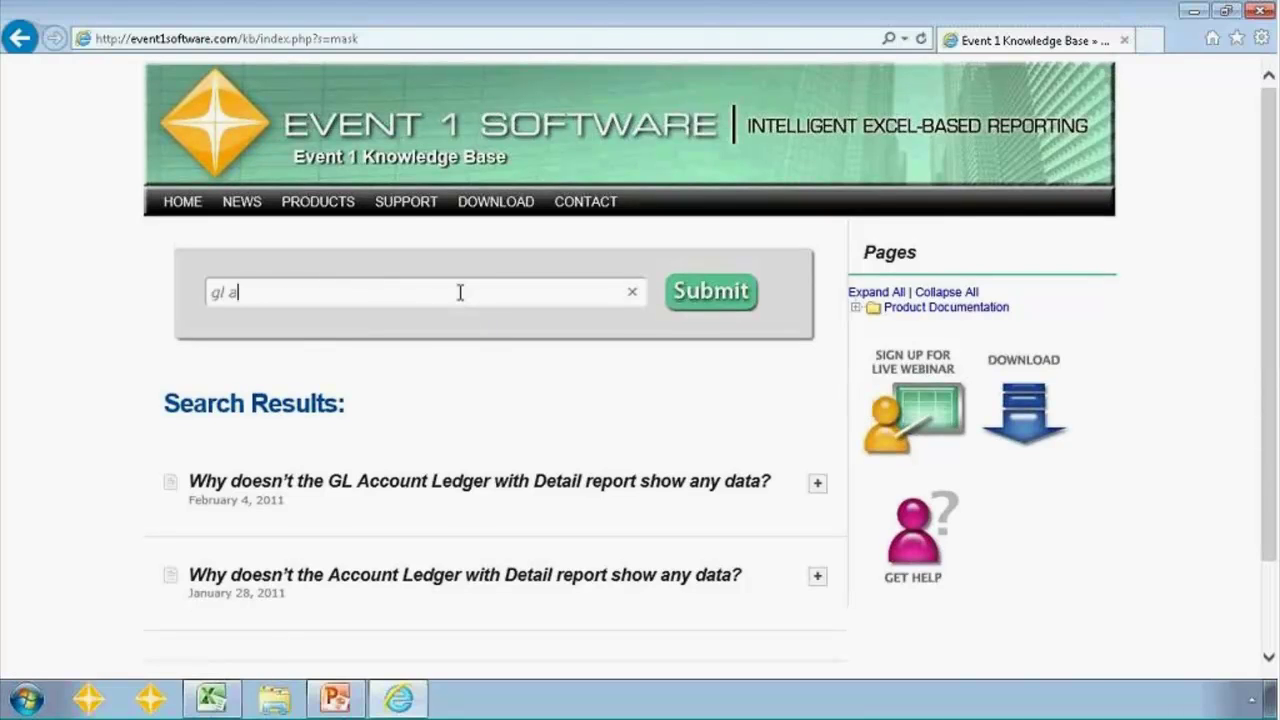
key("Return")
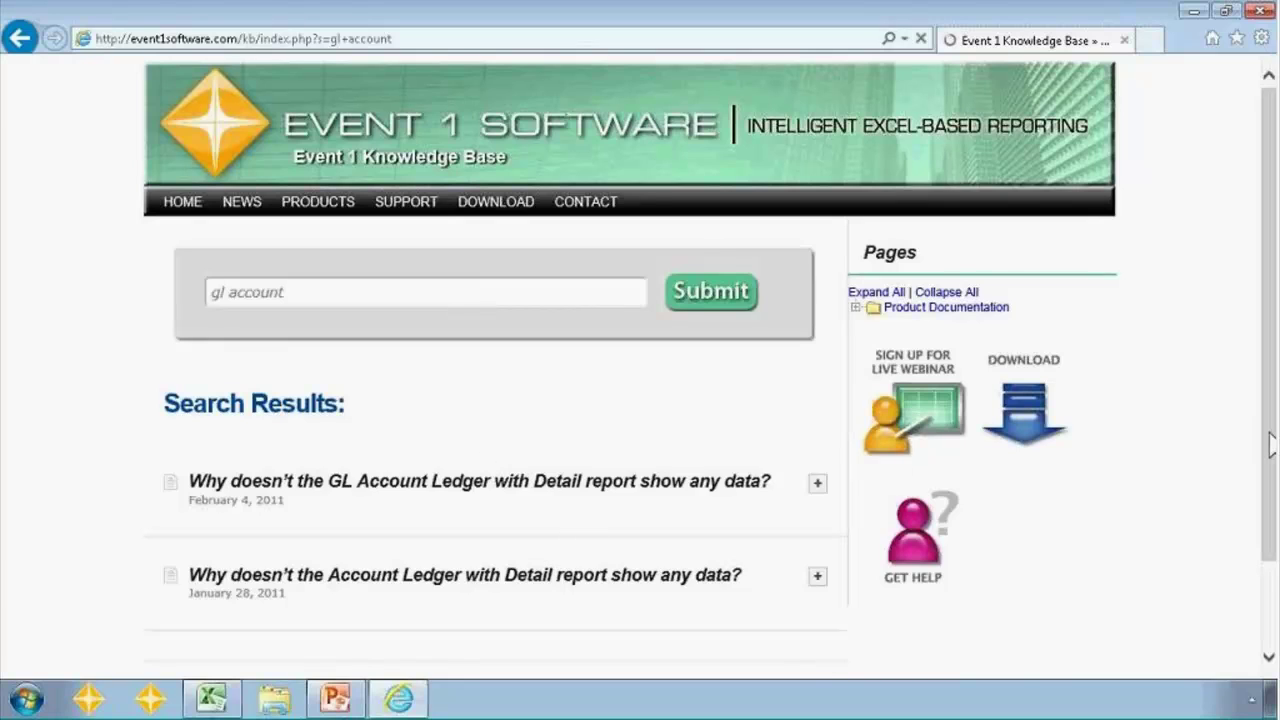
left_click(1268, 445)
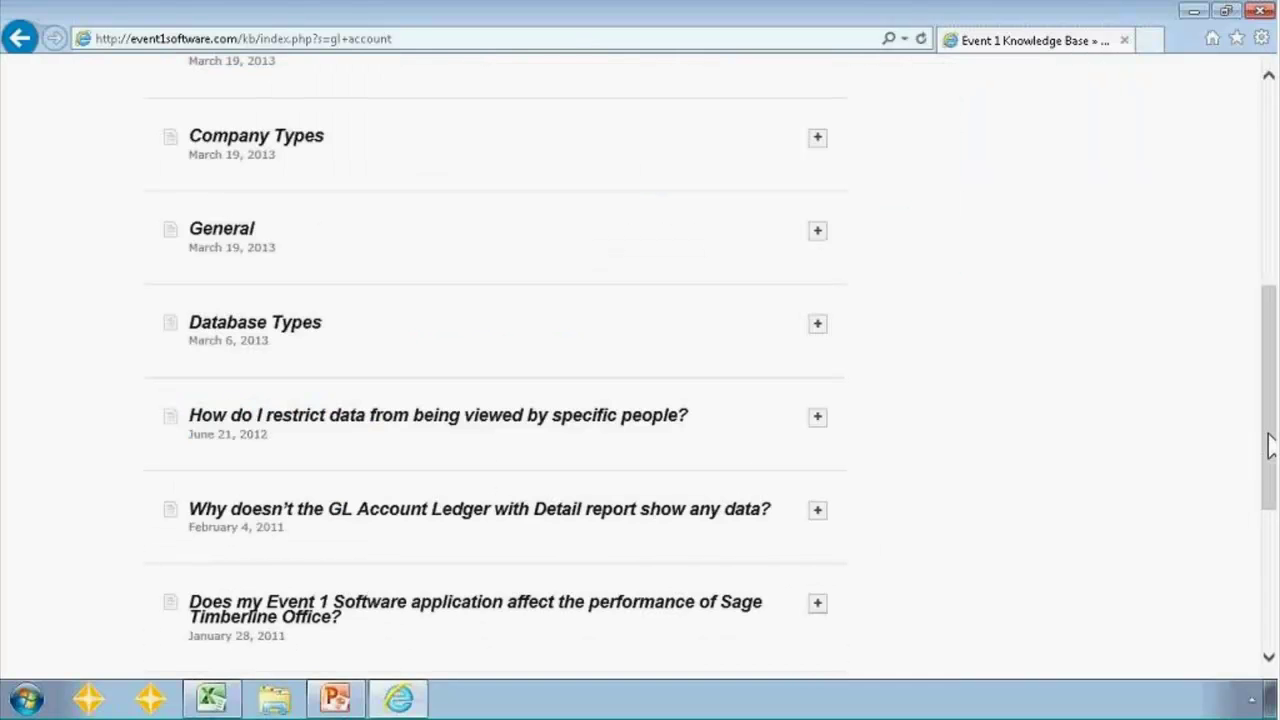
scroll(1268, 440, "up", 3)
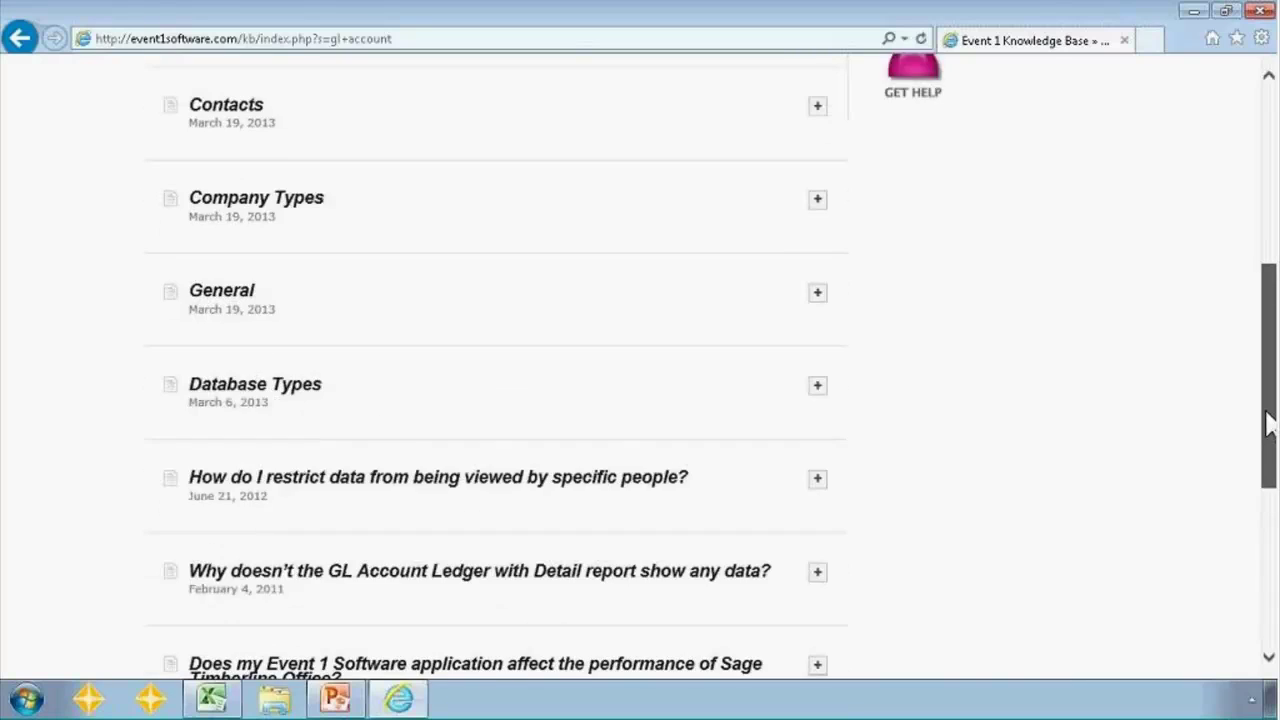
scroll(1268, 390, "up", 3)
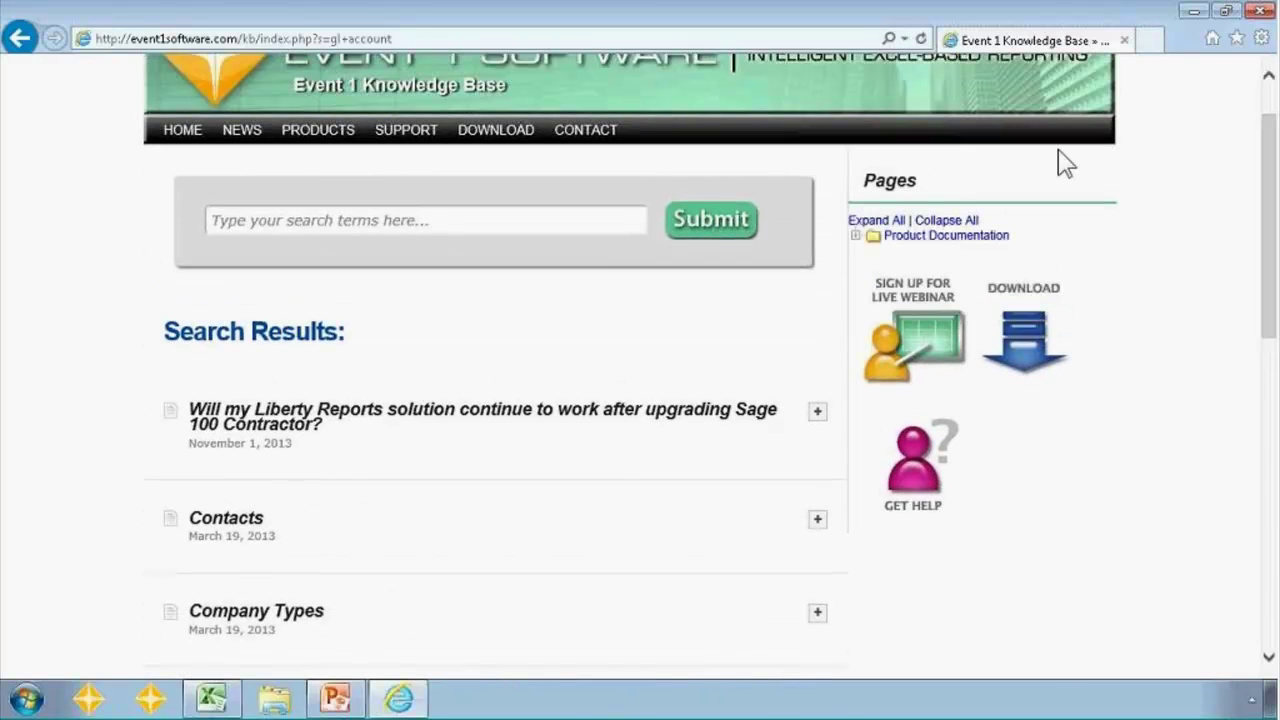
left_click(435, 219)
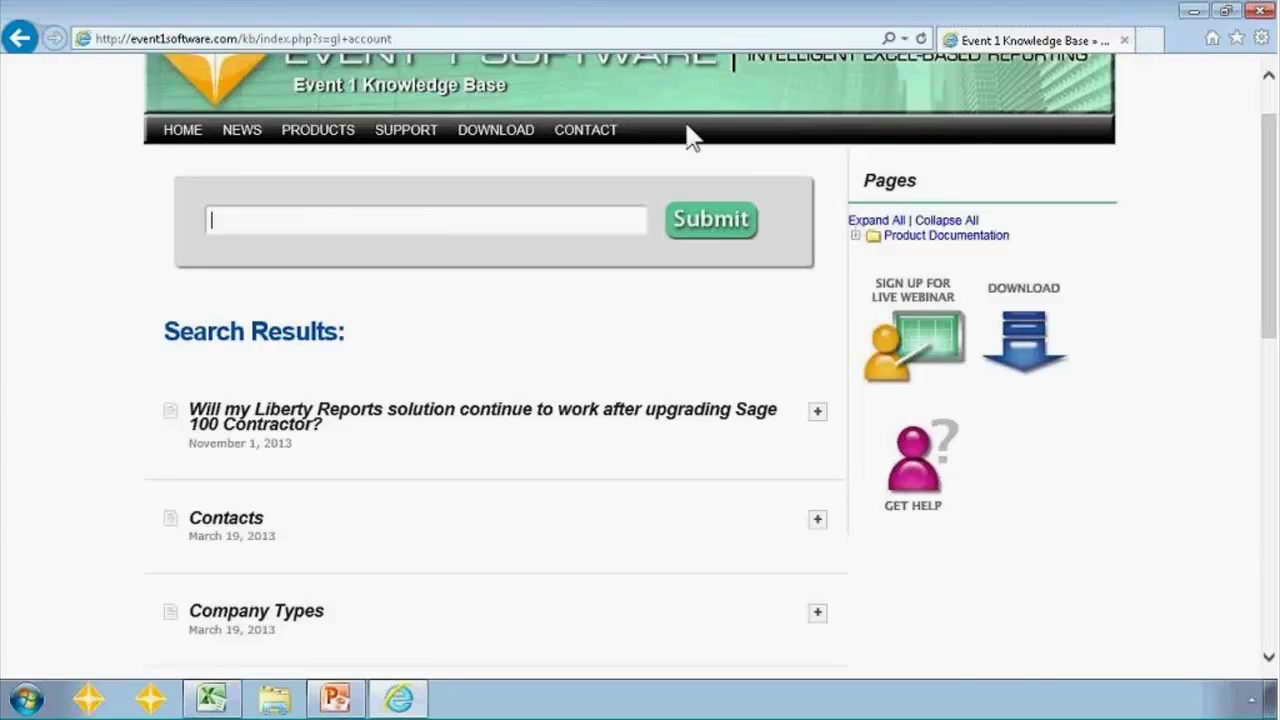
Leave the browser, switch to the Excel workbook Book1 and enter the wildcard mask 2% as text in Prefix cell B3
left_click(1194, 11)
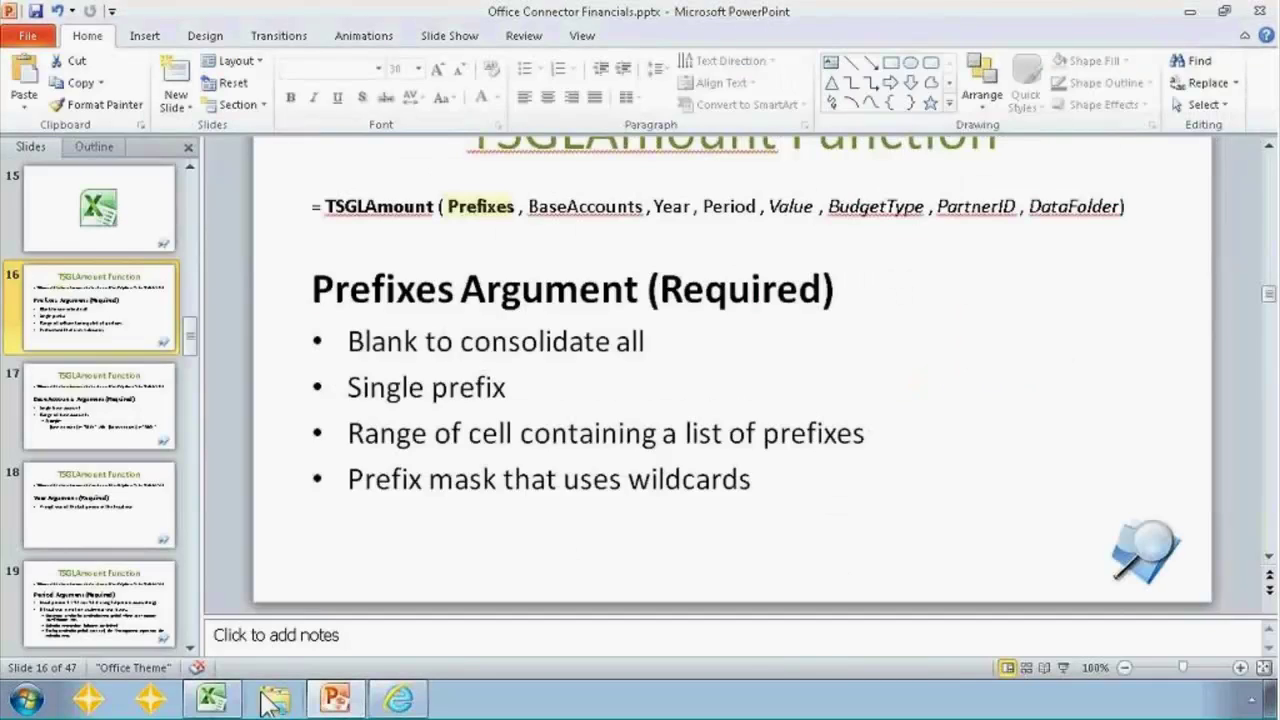
left_click(212, 698)
left_click(219, 234)
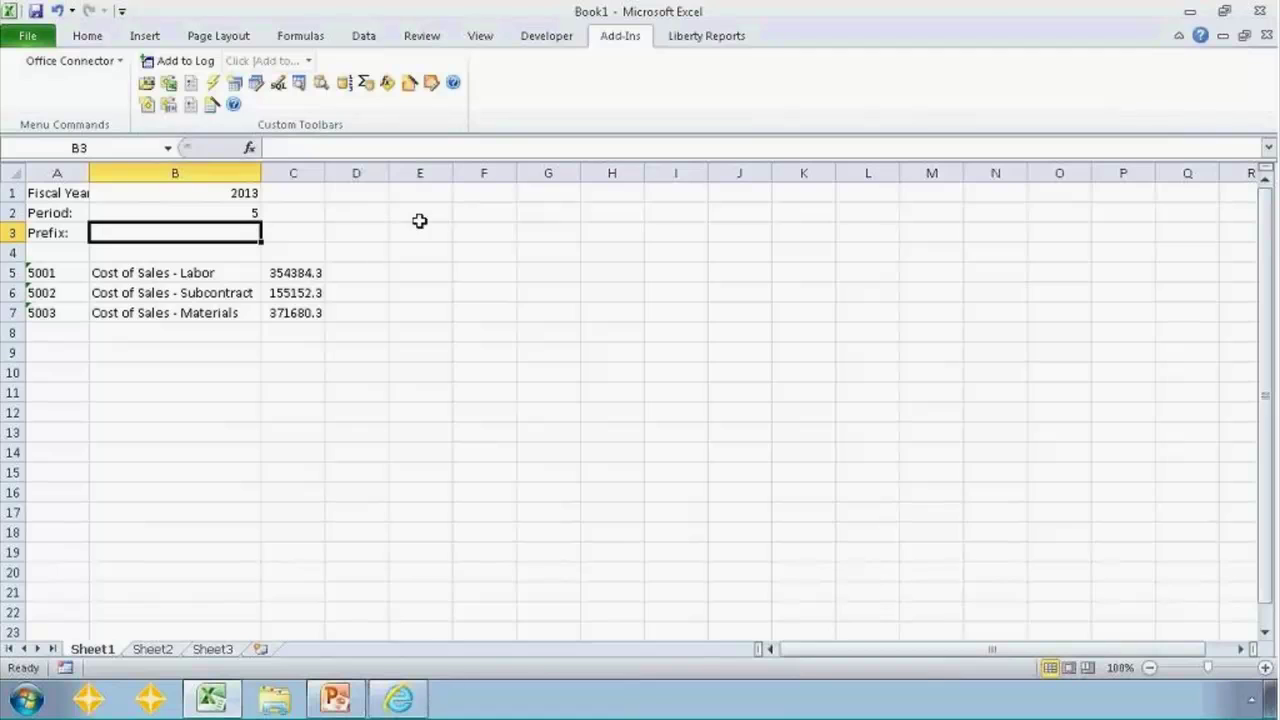
type("'")
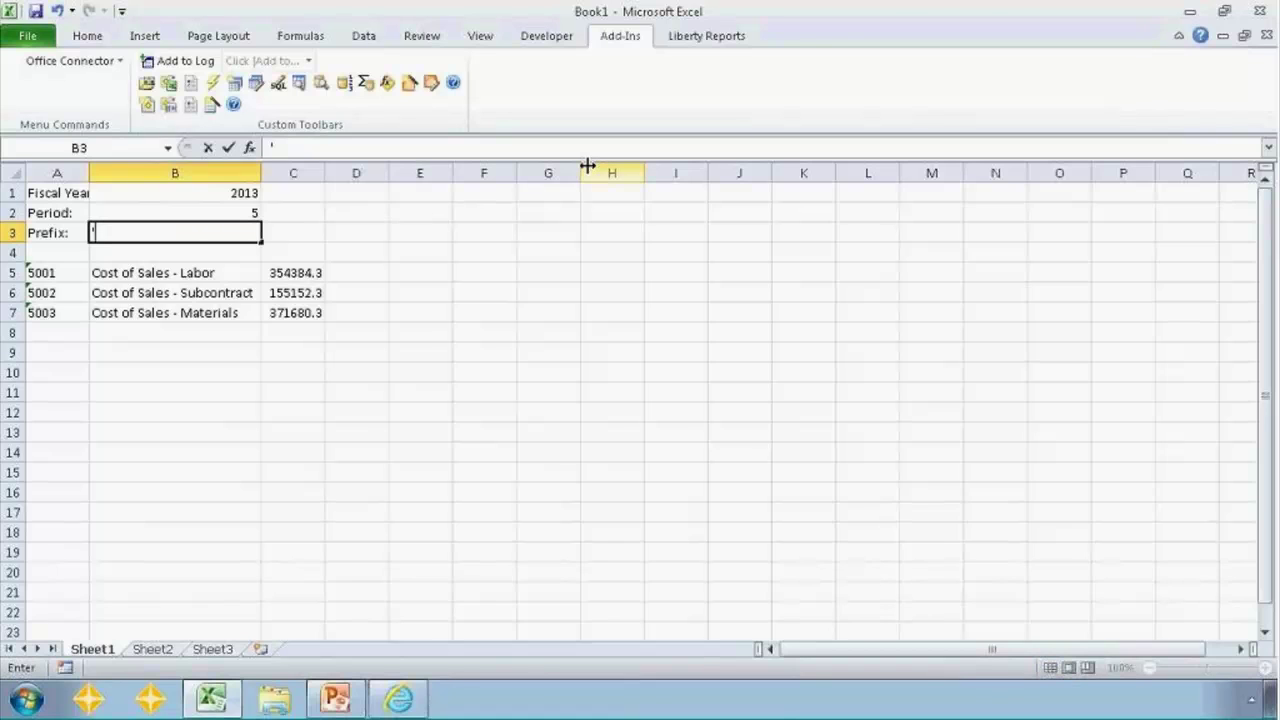
type("2%")
key("Return")
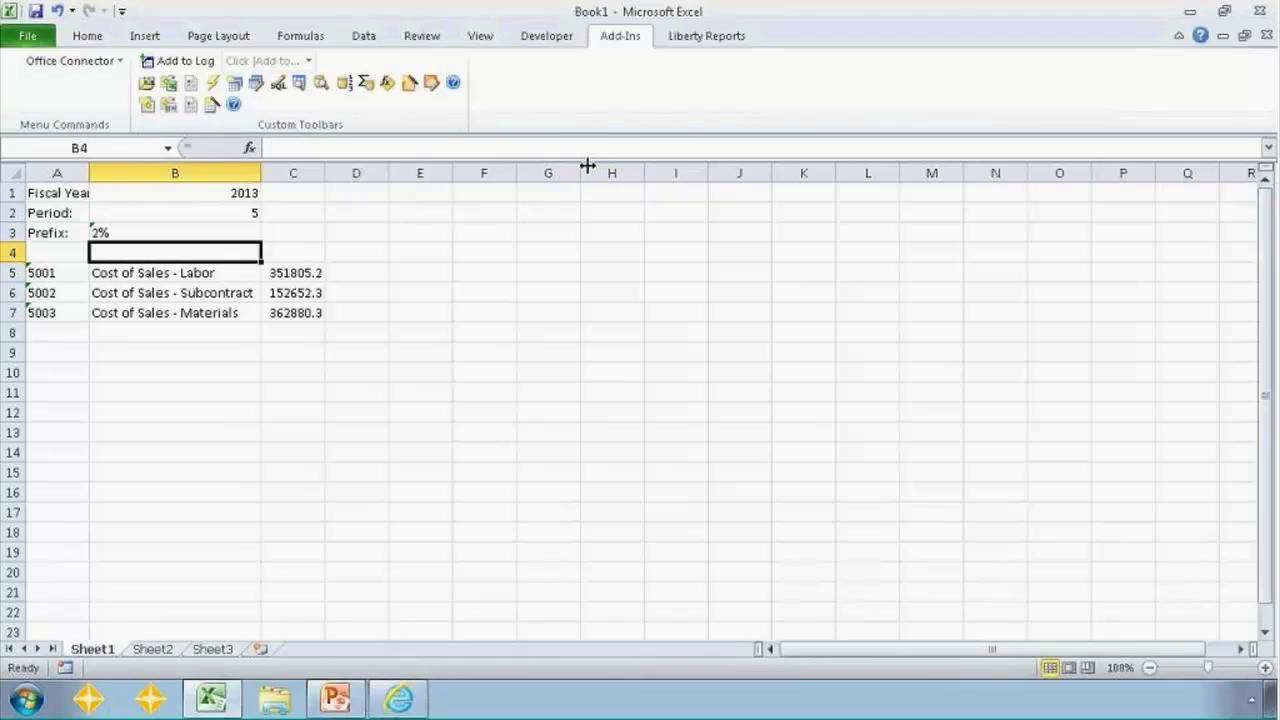
Re-enter 2% in Prefix cell B3 as a numeric percentage instead of text
key("Up")
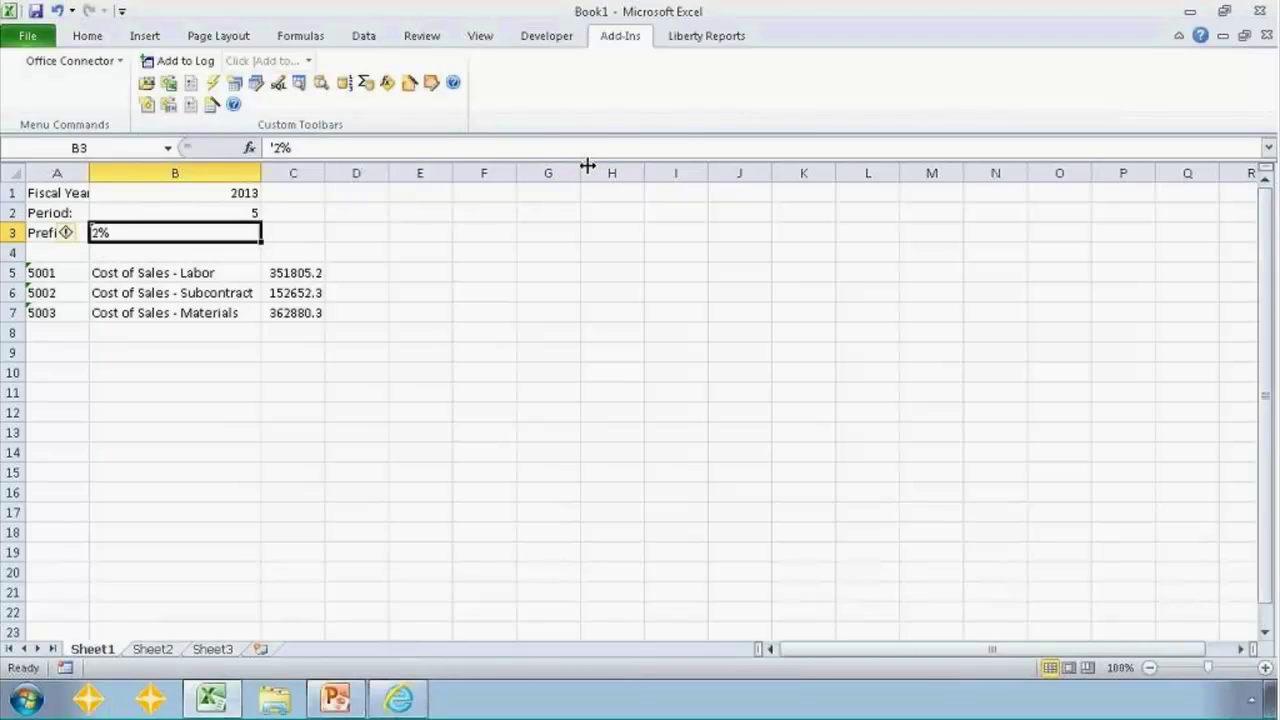
type("2%")
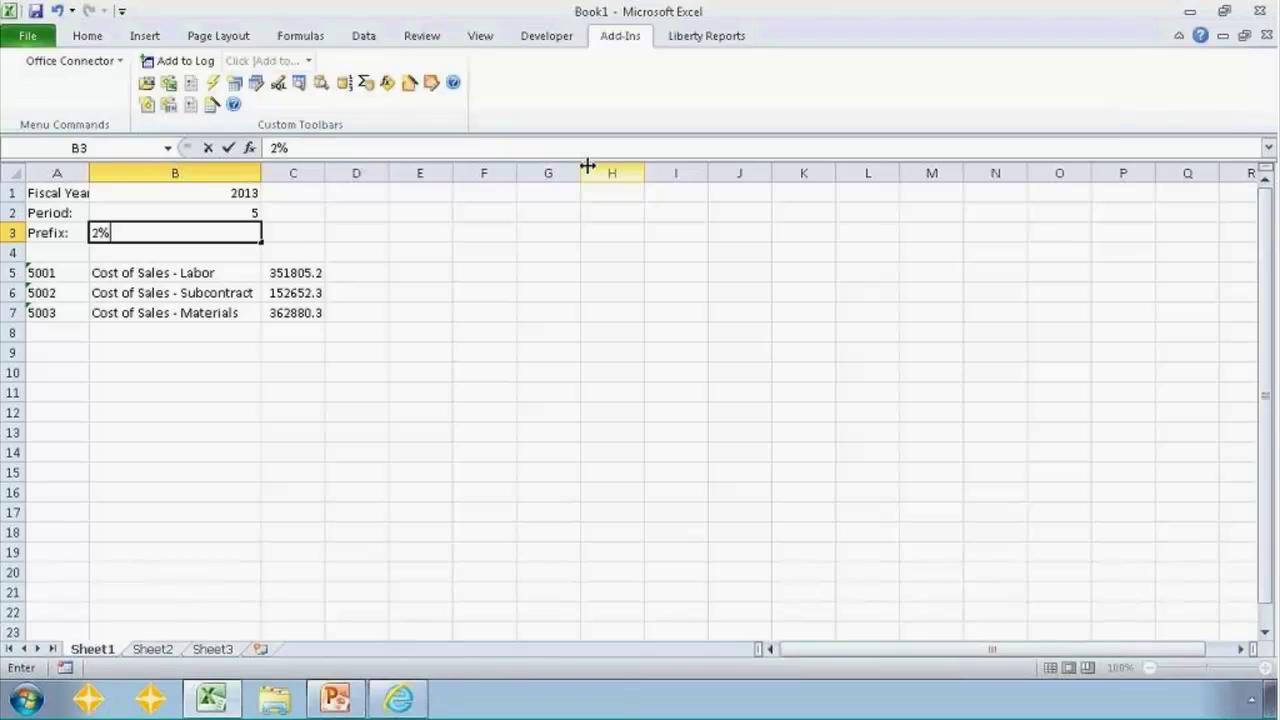
key("Return")
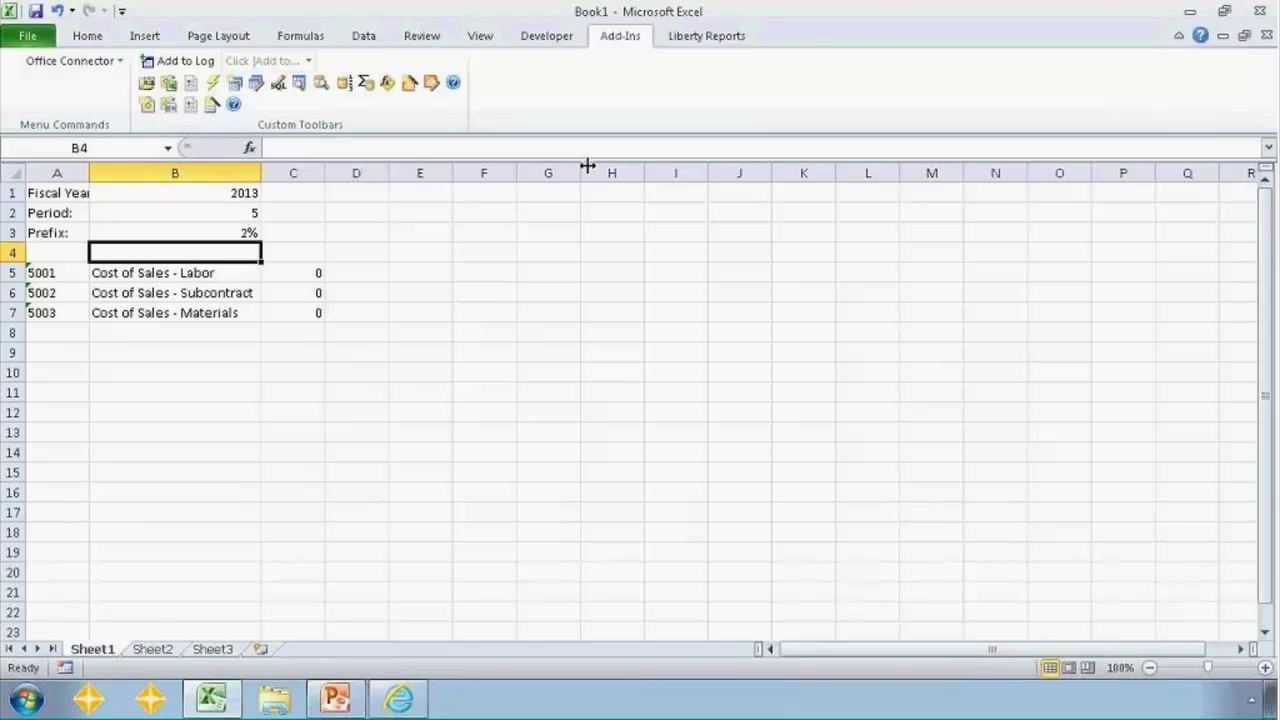
Change the number format of Prefix cell B3 to Text and enter the mask 2% again
key("Up")
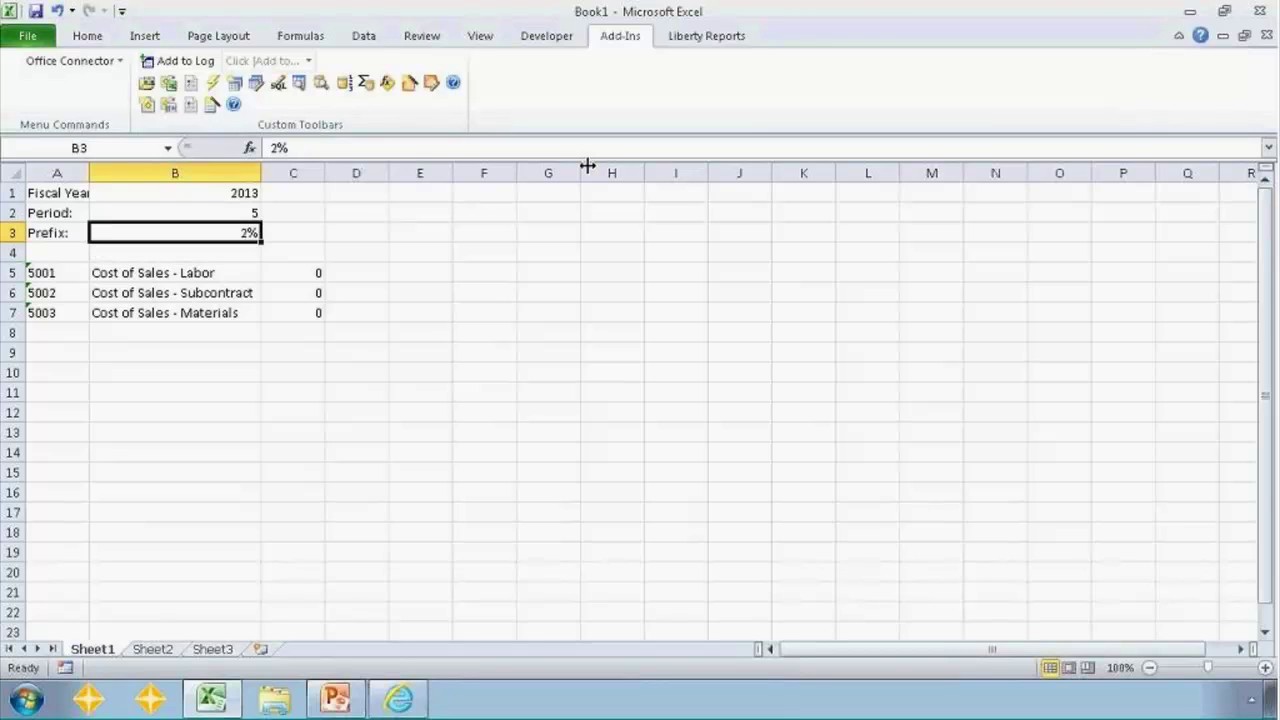
right_click(177, 234)
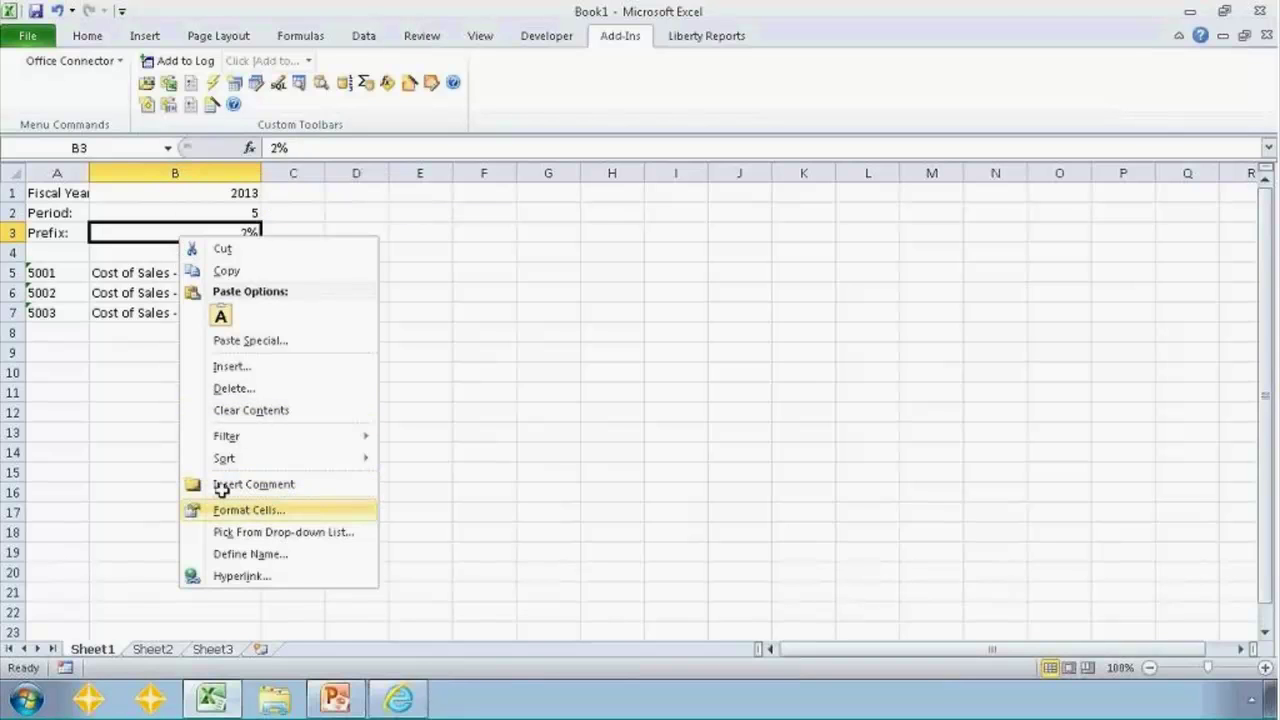
left_click(258, 509)
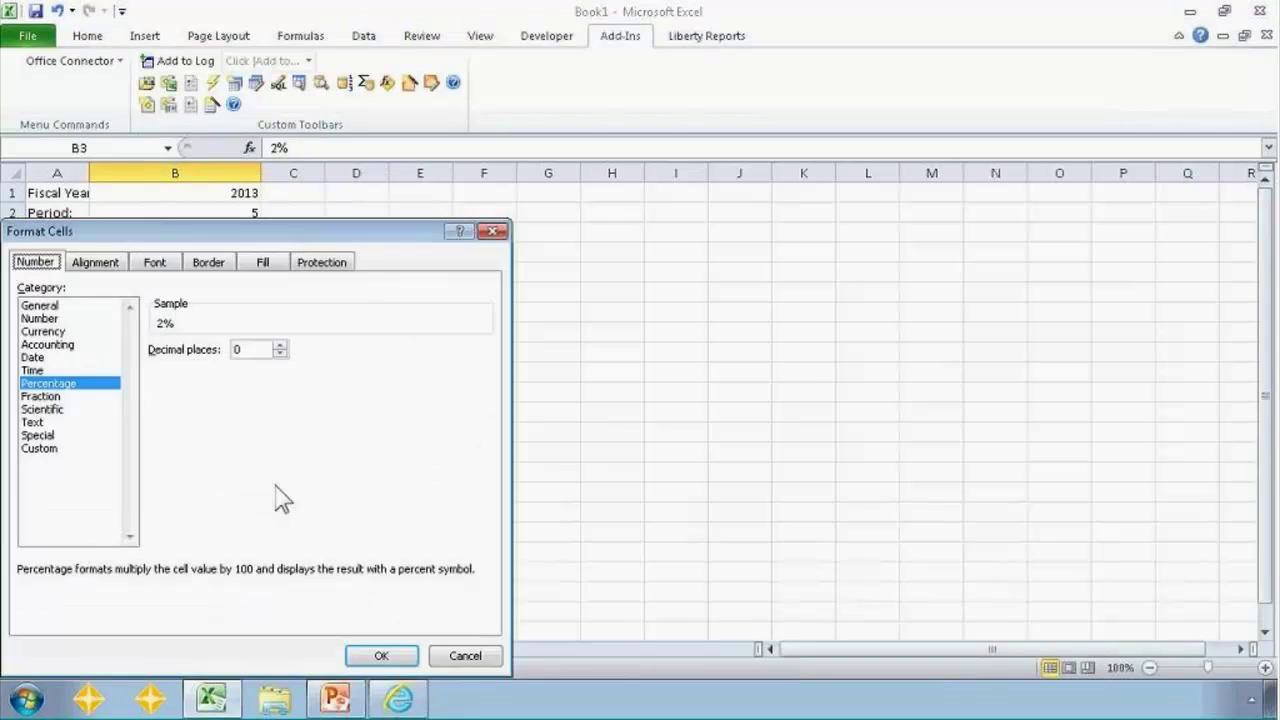
left_click(33, 423)
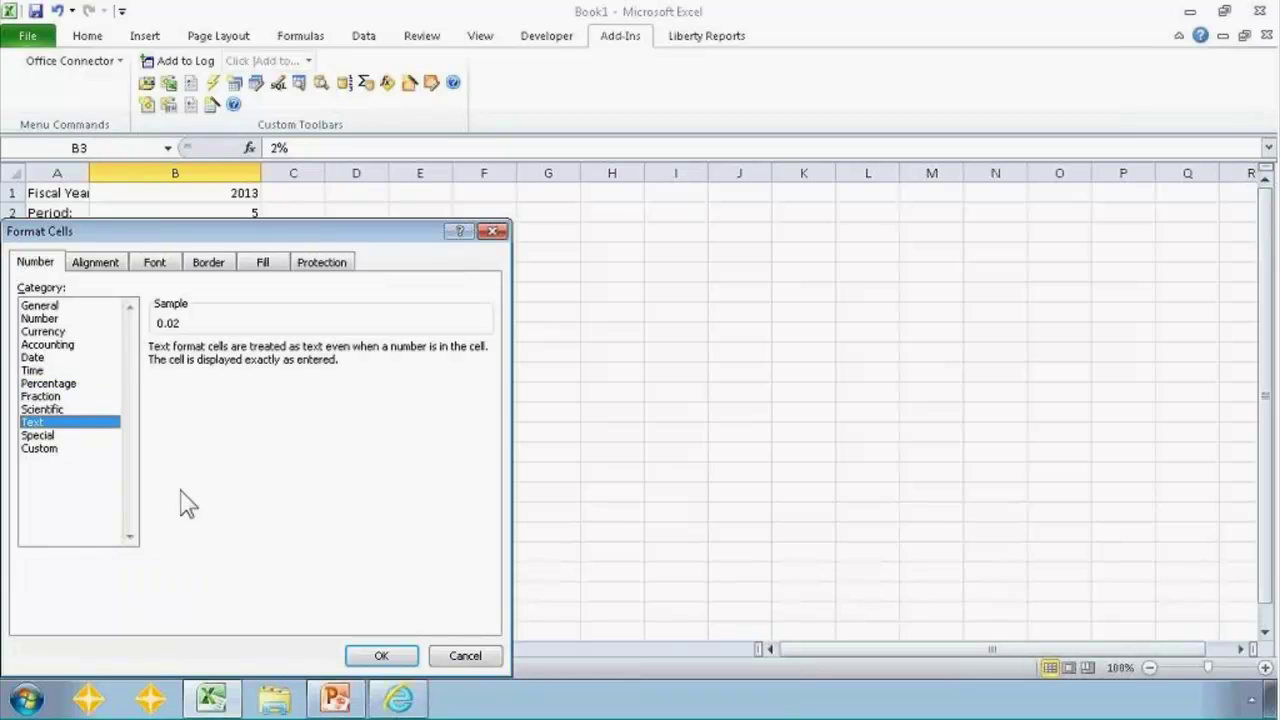
left_click(381, 655)
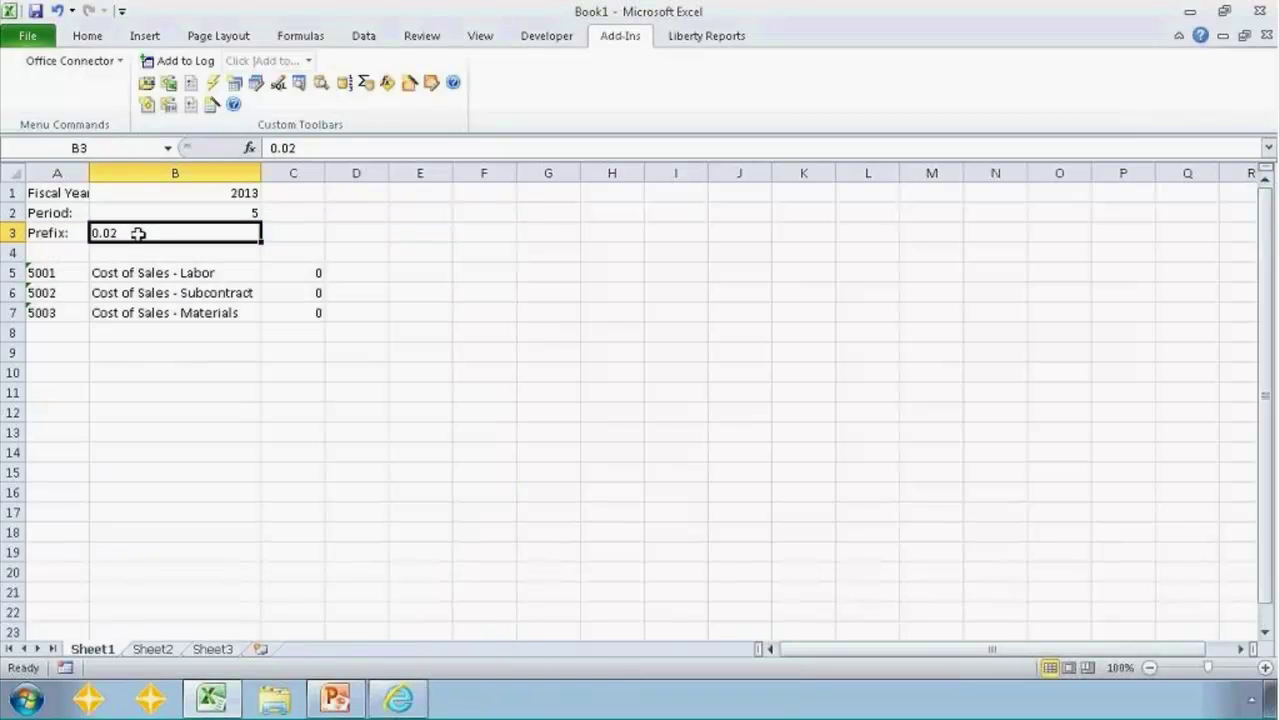
type("2%")
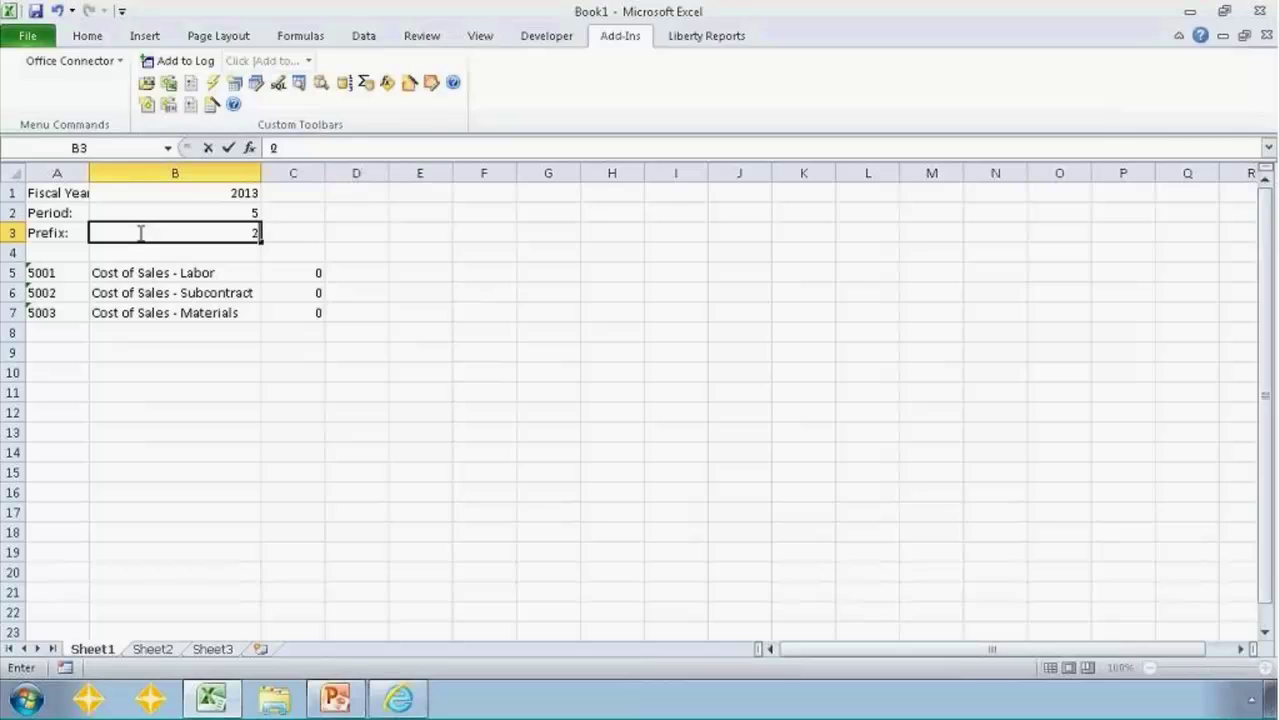
key("Return")
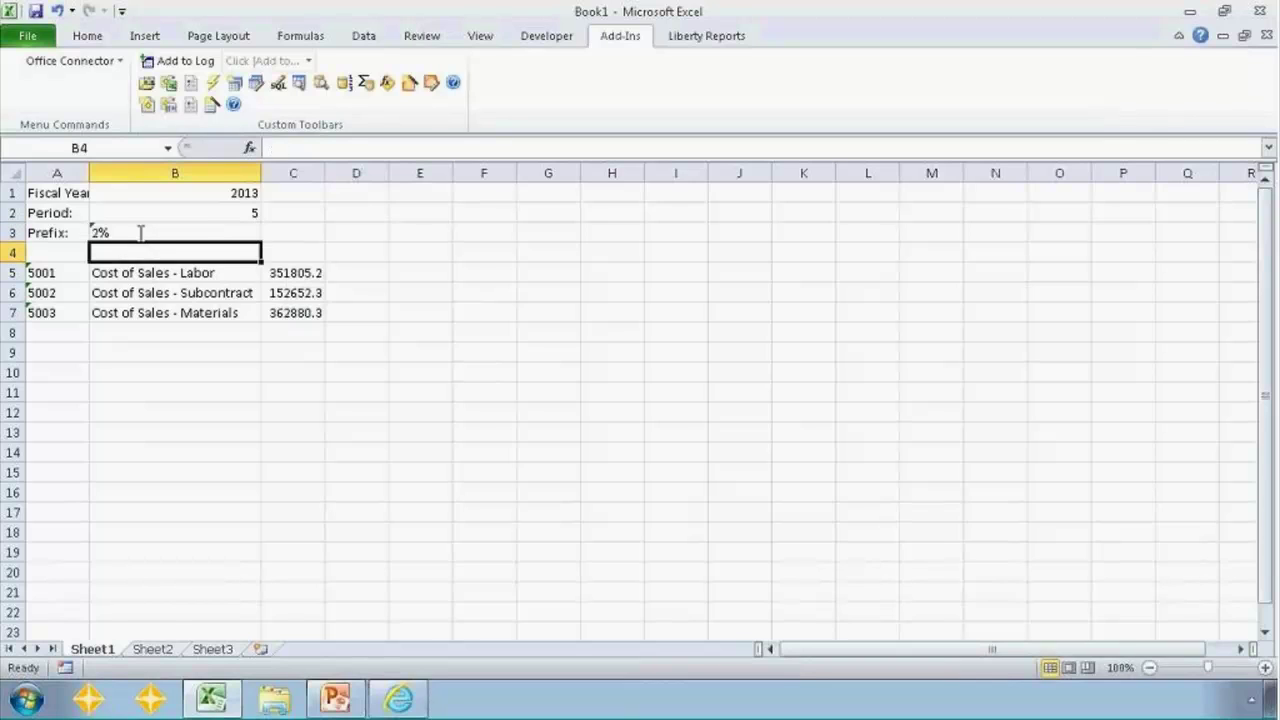
left_click(139, 232)
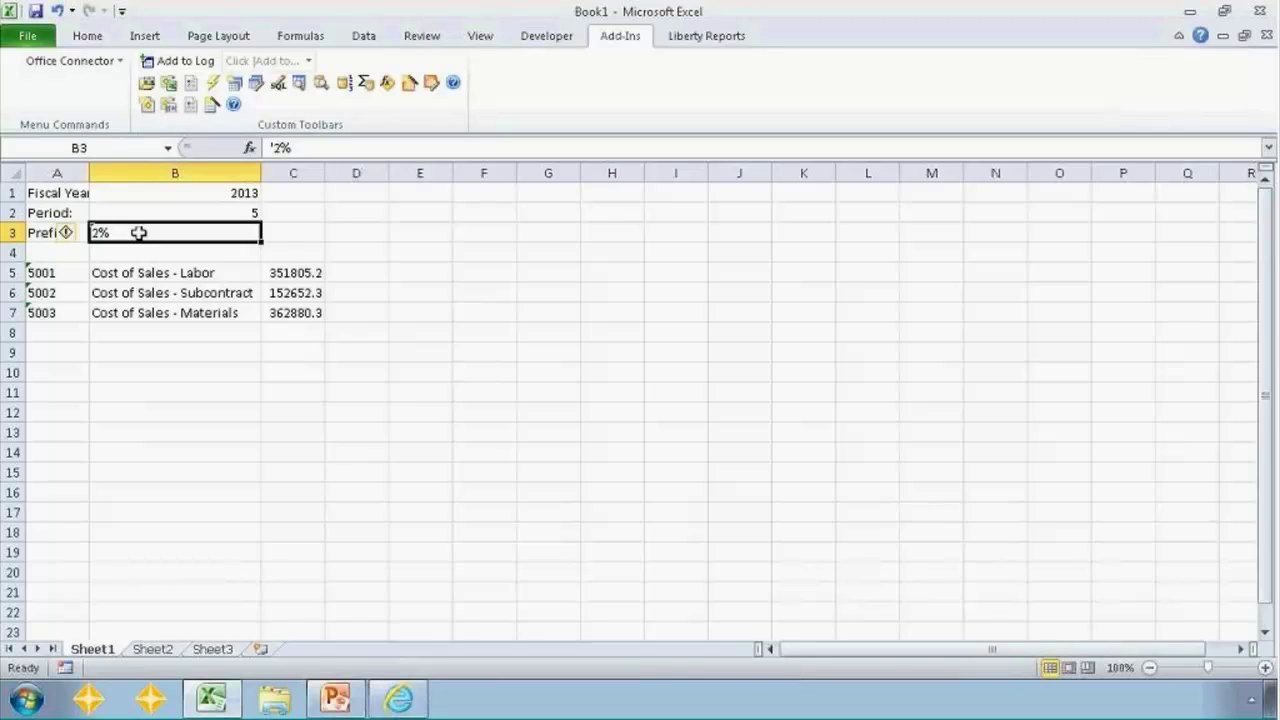
type("'1")
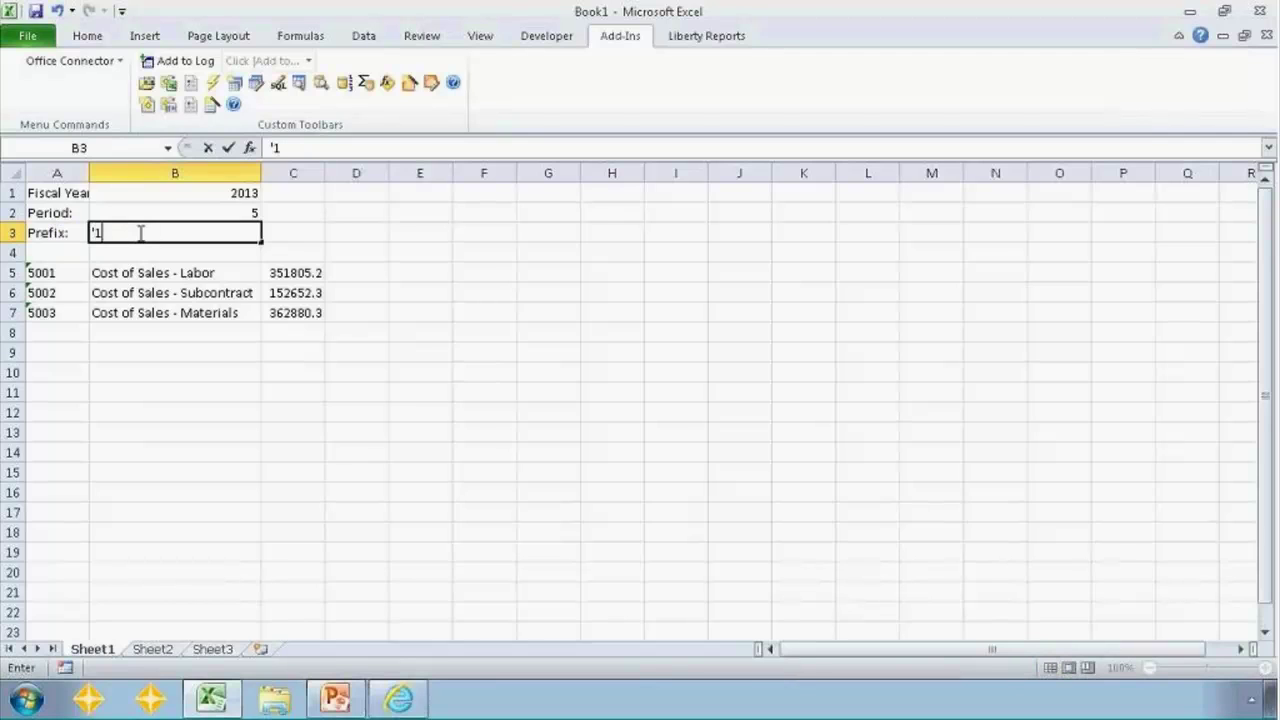
type("00-1_ 0")
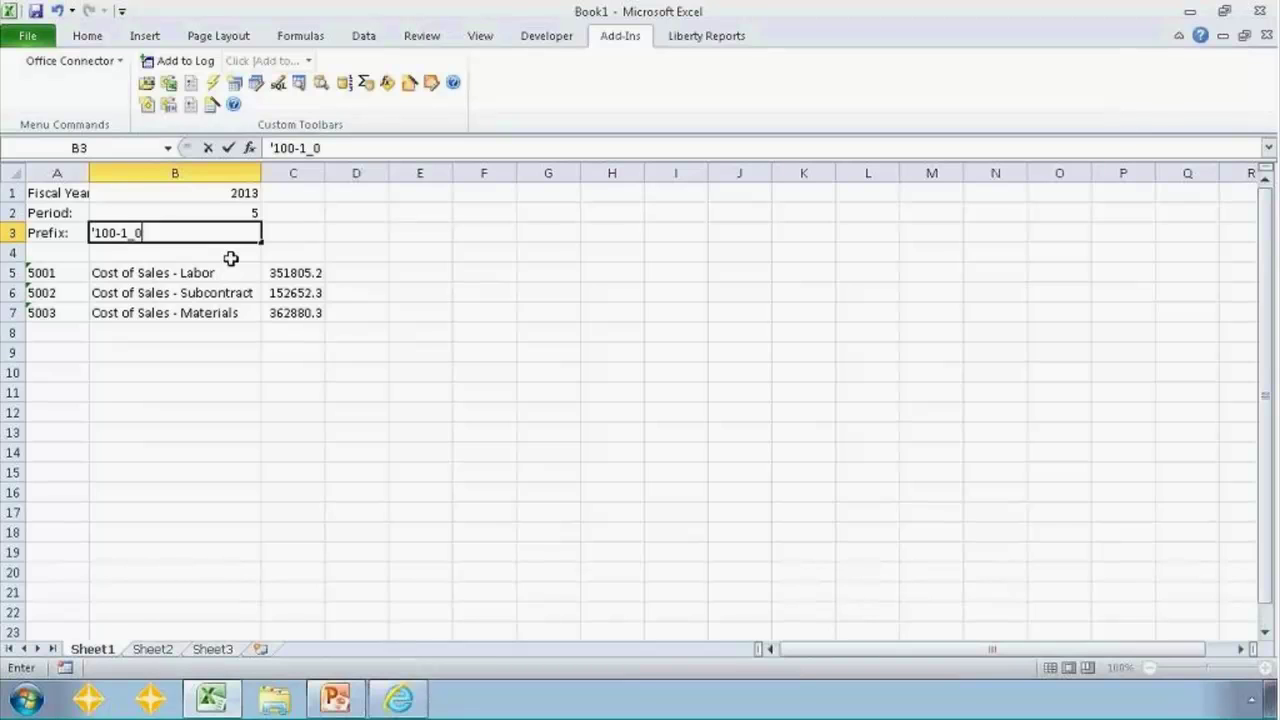
key("Escape")
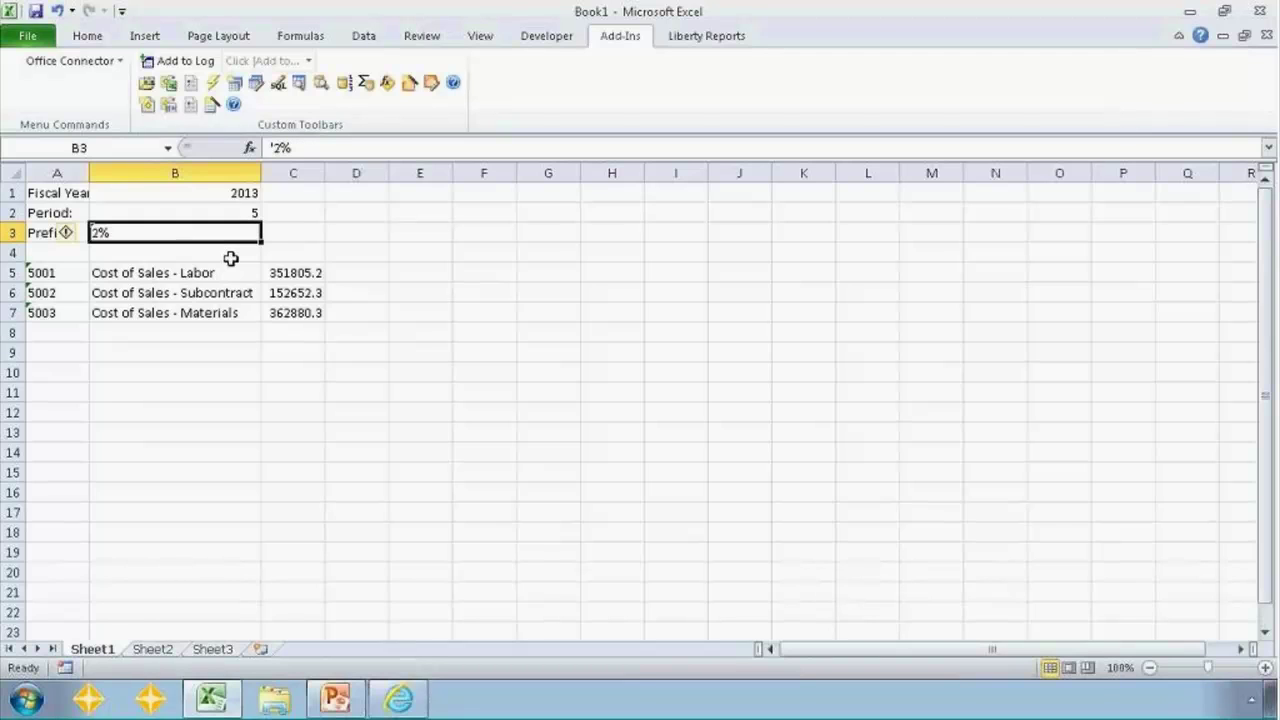
Enter 10 as text in cell E1, away from the report data
key("Right")
key("Right")
key("Right")
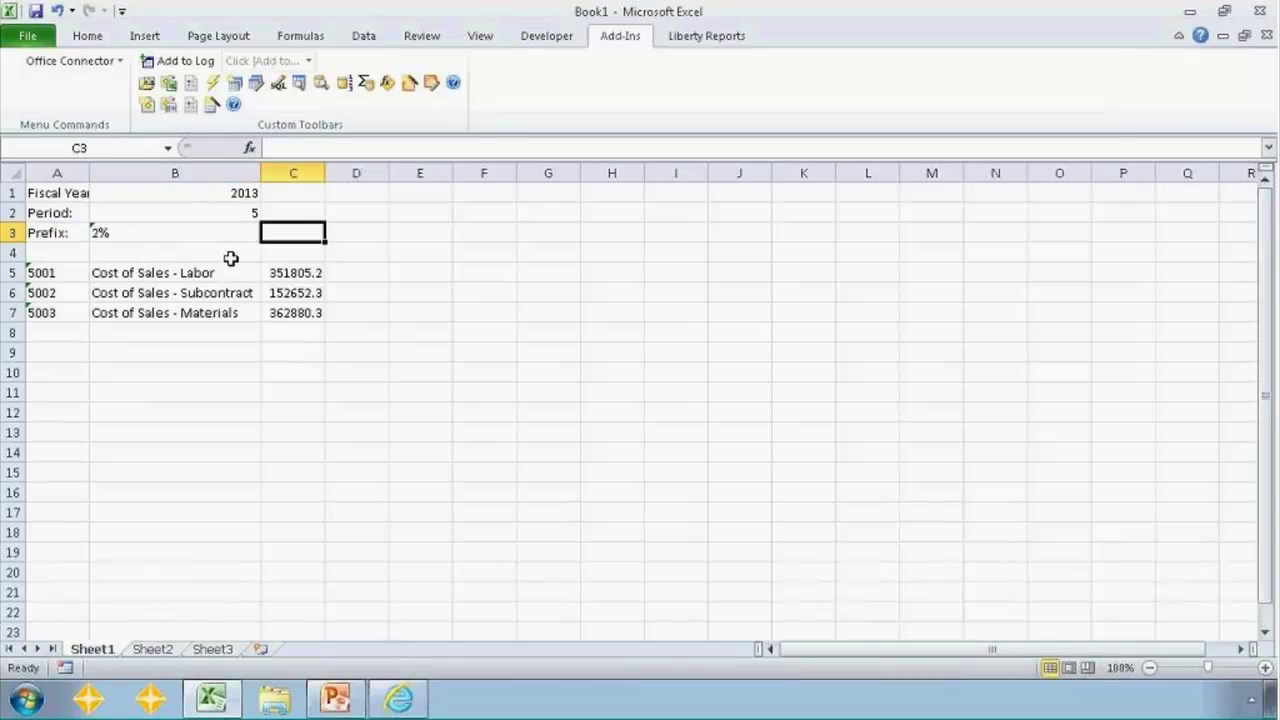
key("Up")
key("Up")
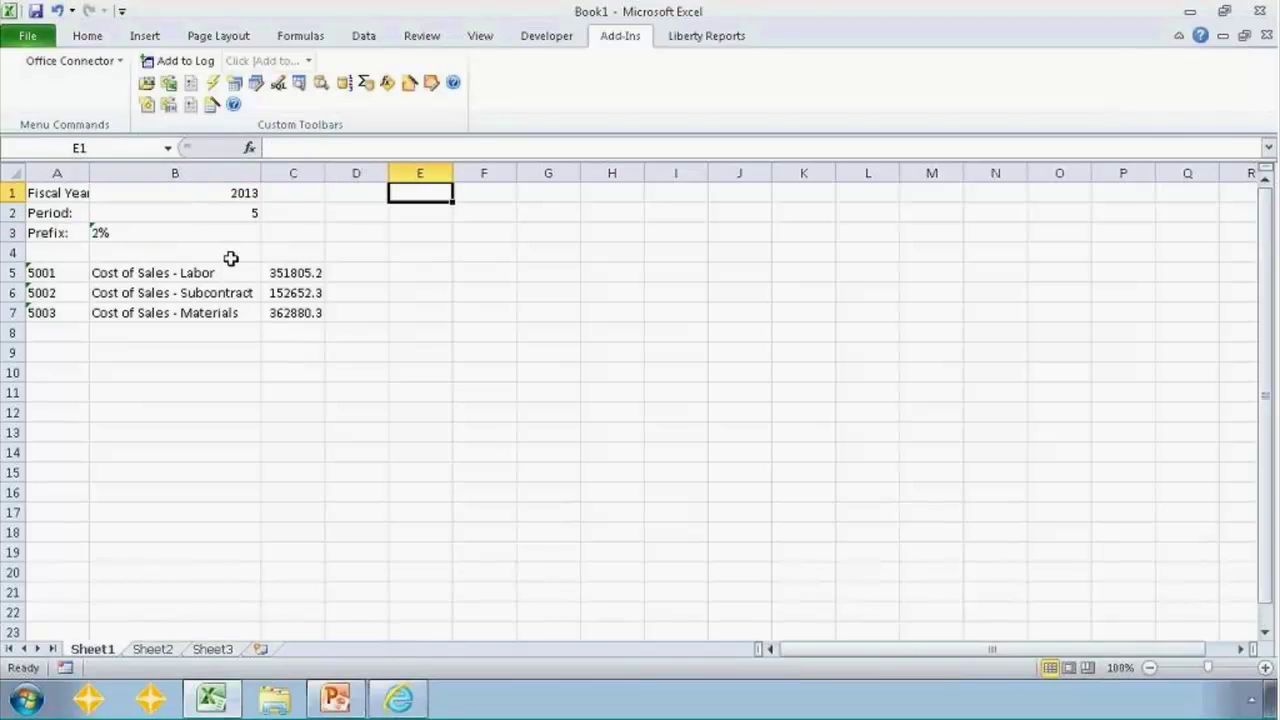
type("10")
key("Return")
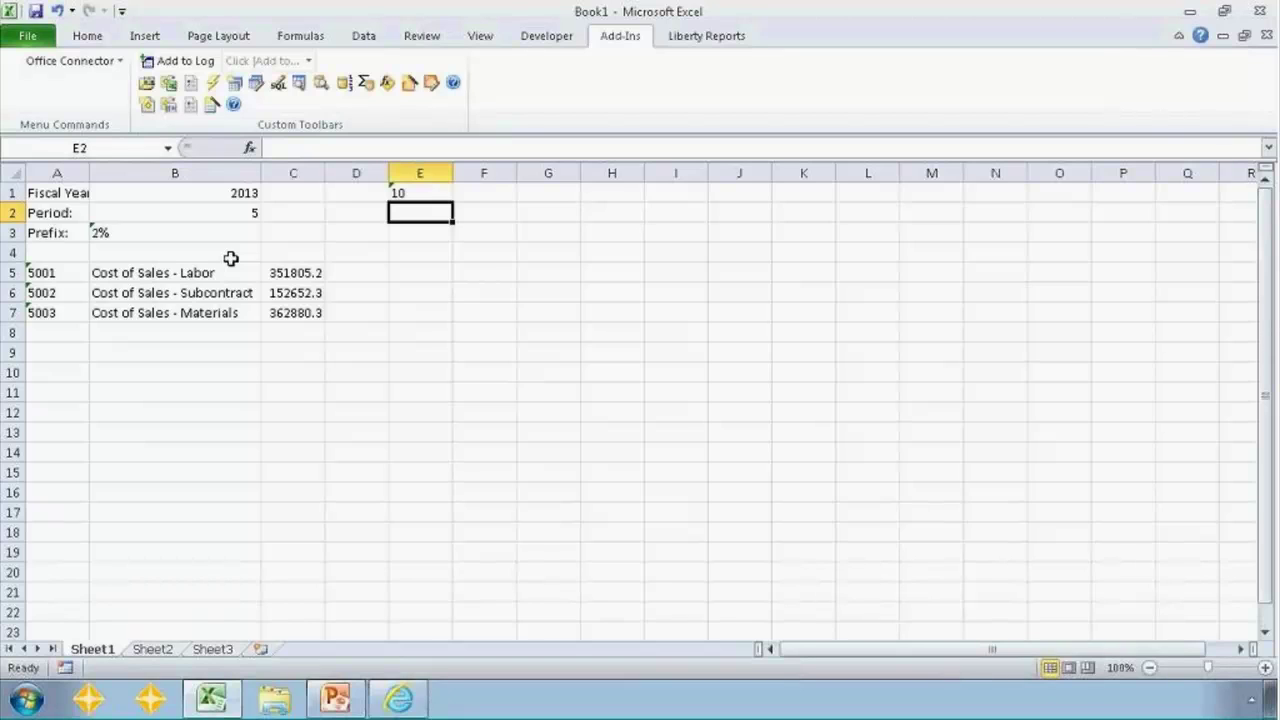
Enter the prefixes 21, 22 and 50 as text in cells E2, E3 and E4
type("'2")
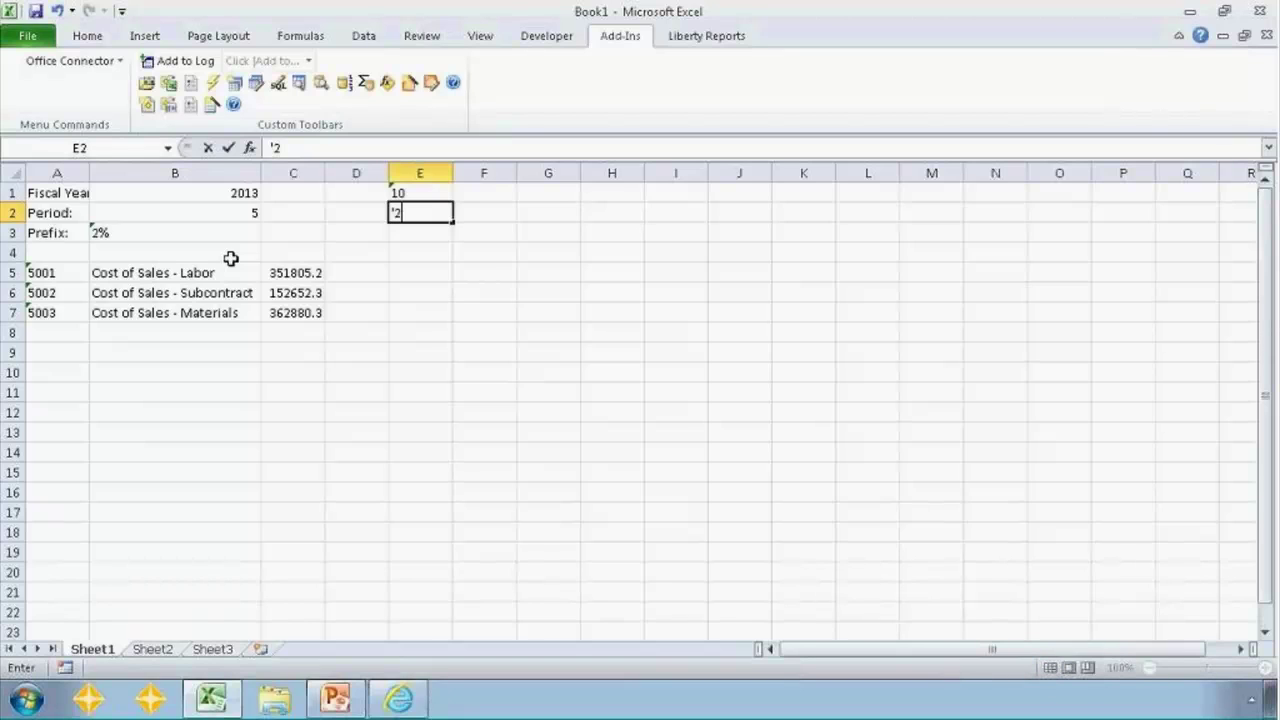
type("1")
key("Return")
type("'21")
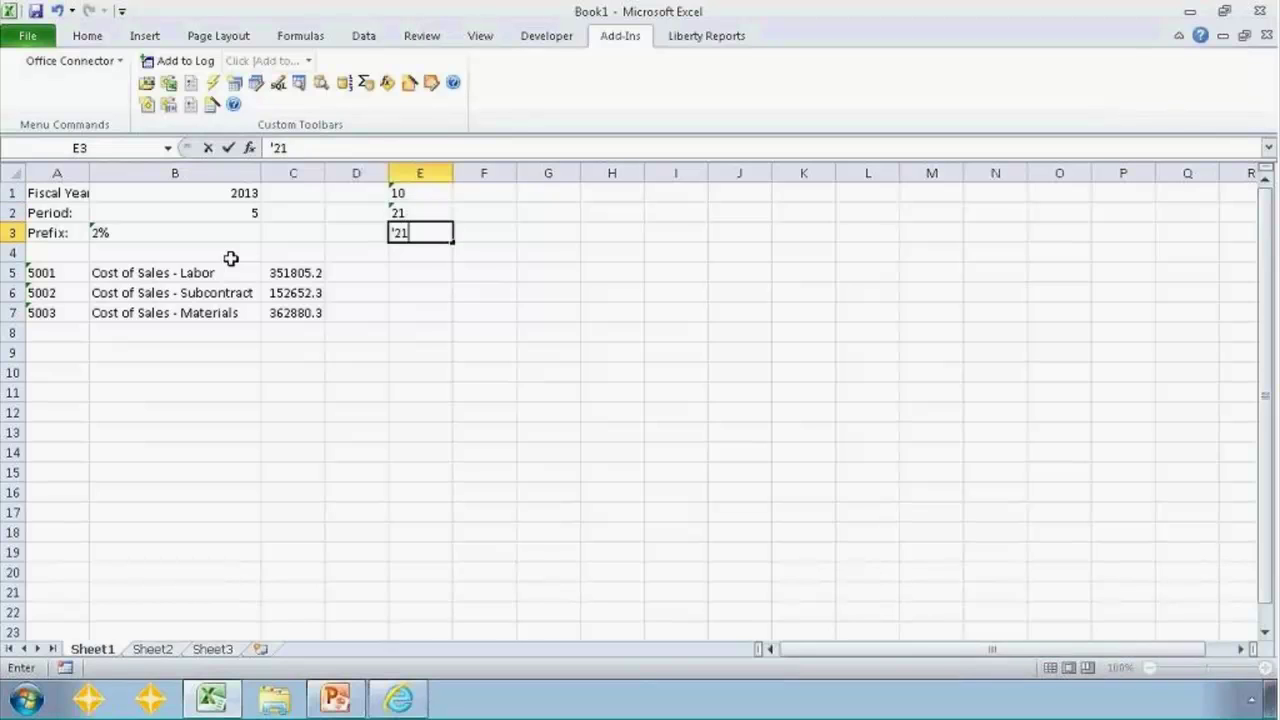
key("BackSpace")
type("2")
key("Return")
type("'50")
key("Return")
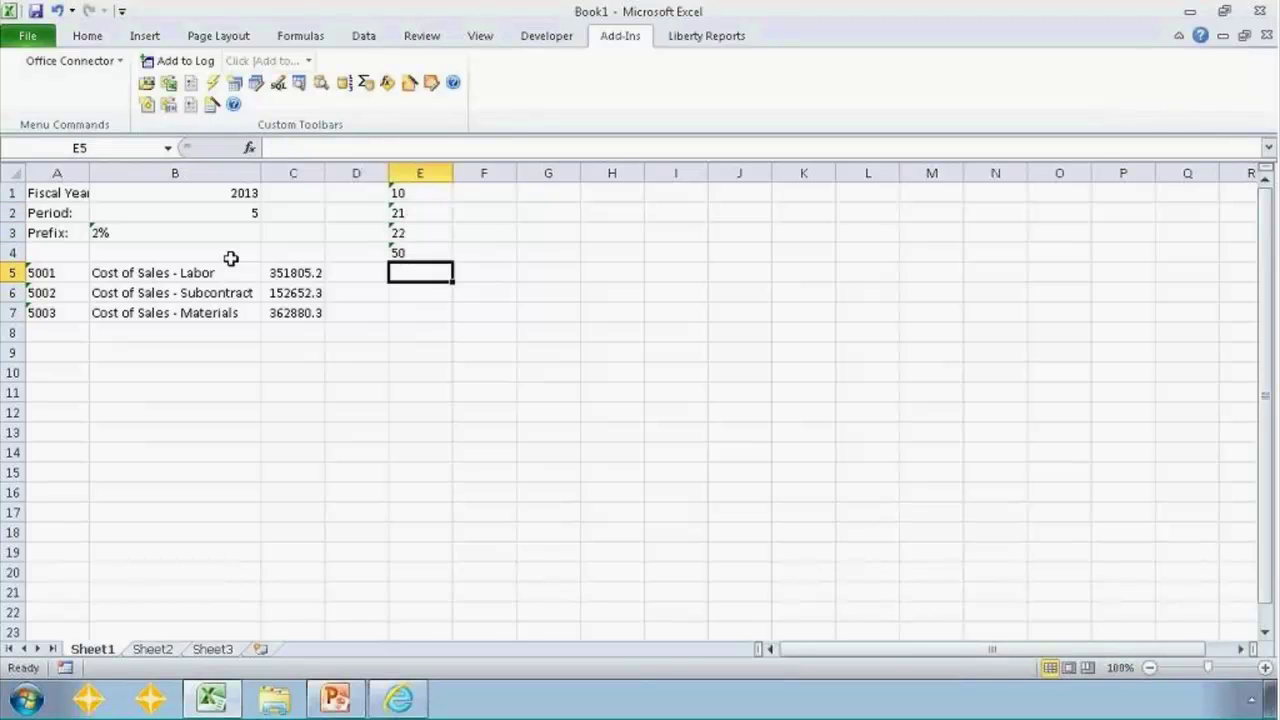
Review the prefix entries listed in cells E1 through E4
key("Up")
key("Up")
key("Up")
key("Up")
key("Down")
key("Down")
key("Down")
key("Up")
key("Up")
key("Up")
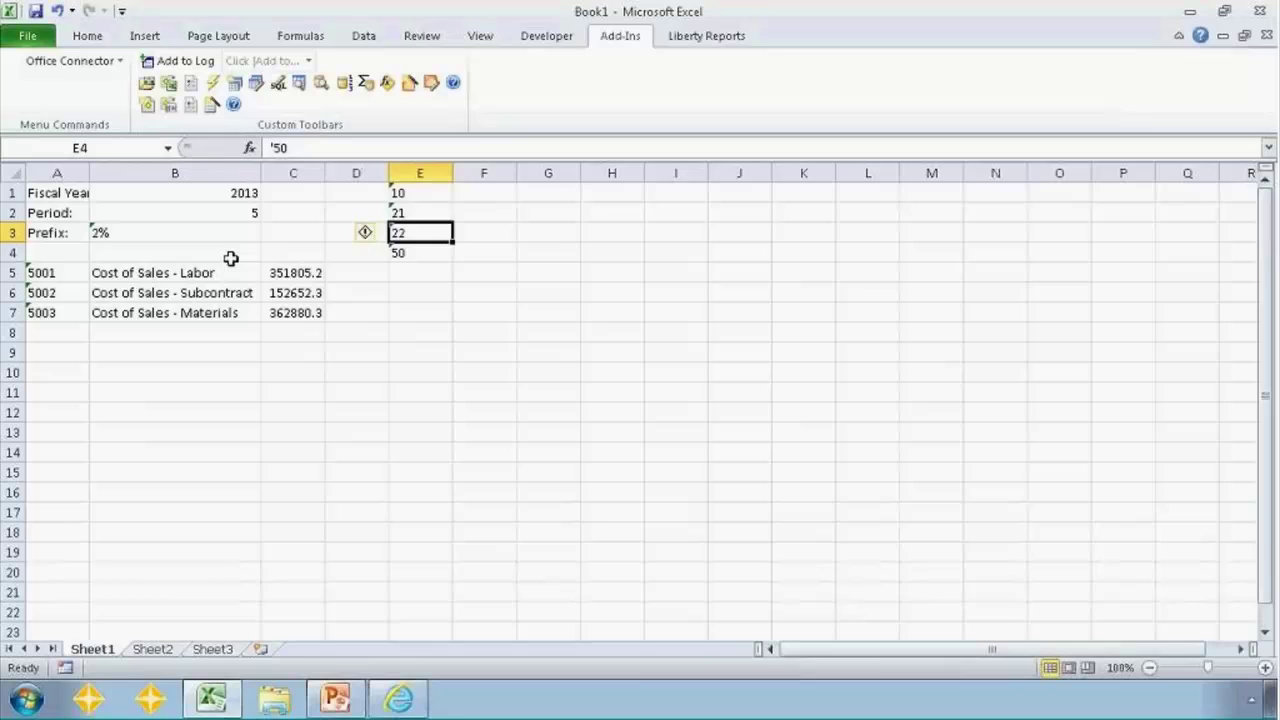
key("Down")
key("Down")
key("Down")
Replace the $B$3 Prefixes argument of the TSGLAmount formula in C5 with the absolute range $E$1:$E$4
key("Left")
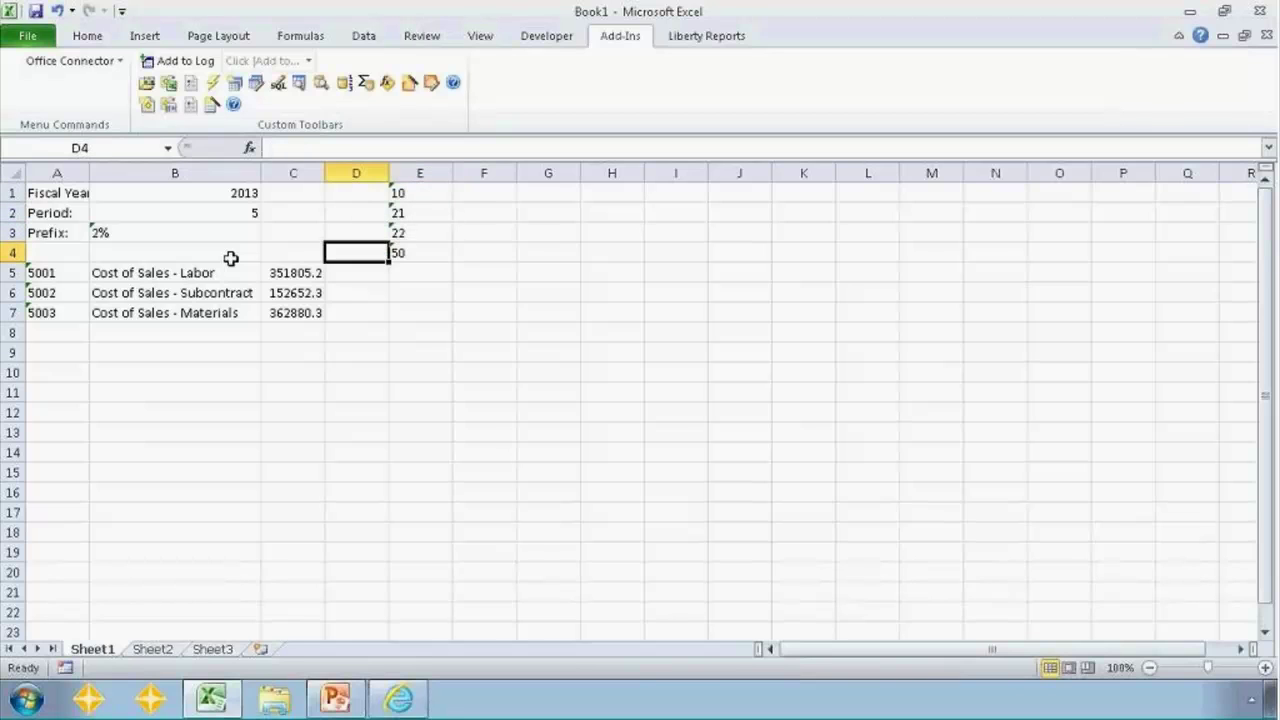
key("Left")
key("Left")
key("Down")
key("Right")
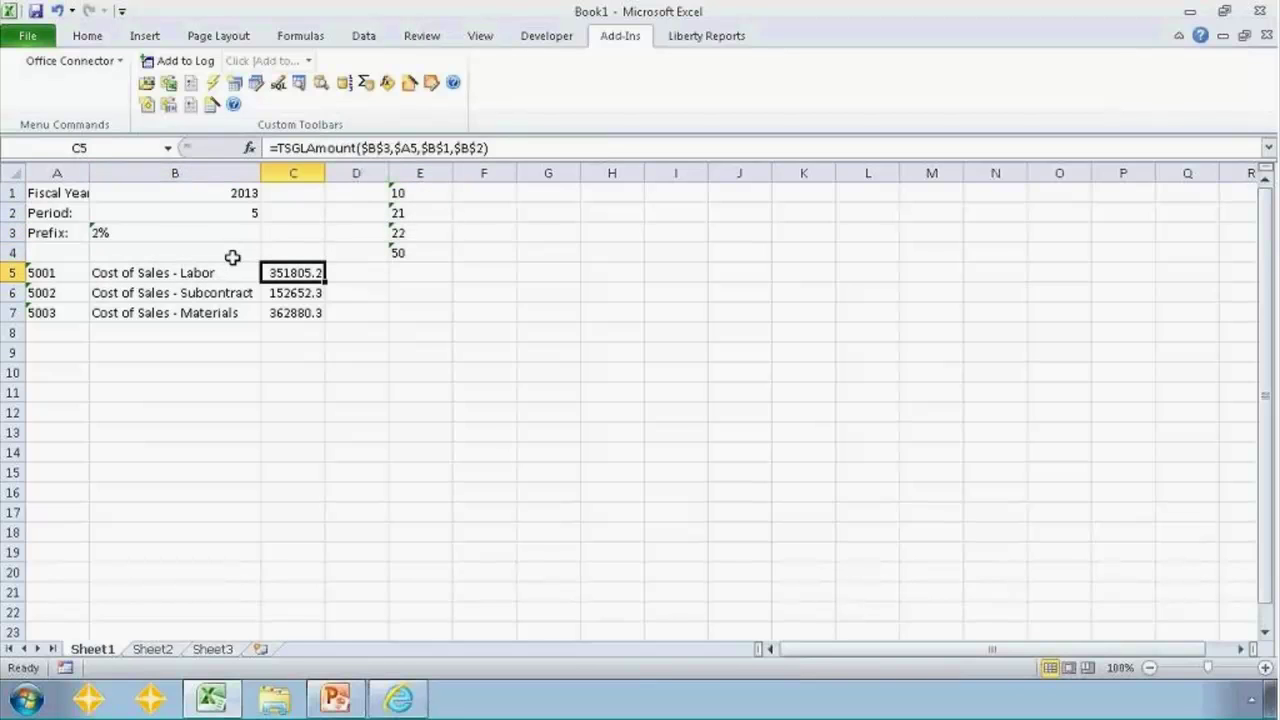
left_click(385, 148)
key("shift+Left")
key("shift+Left")
key("shift+Left")
key("shift+Left")
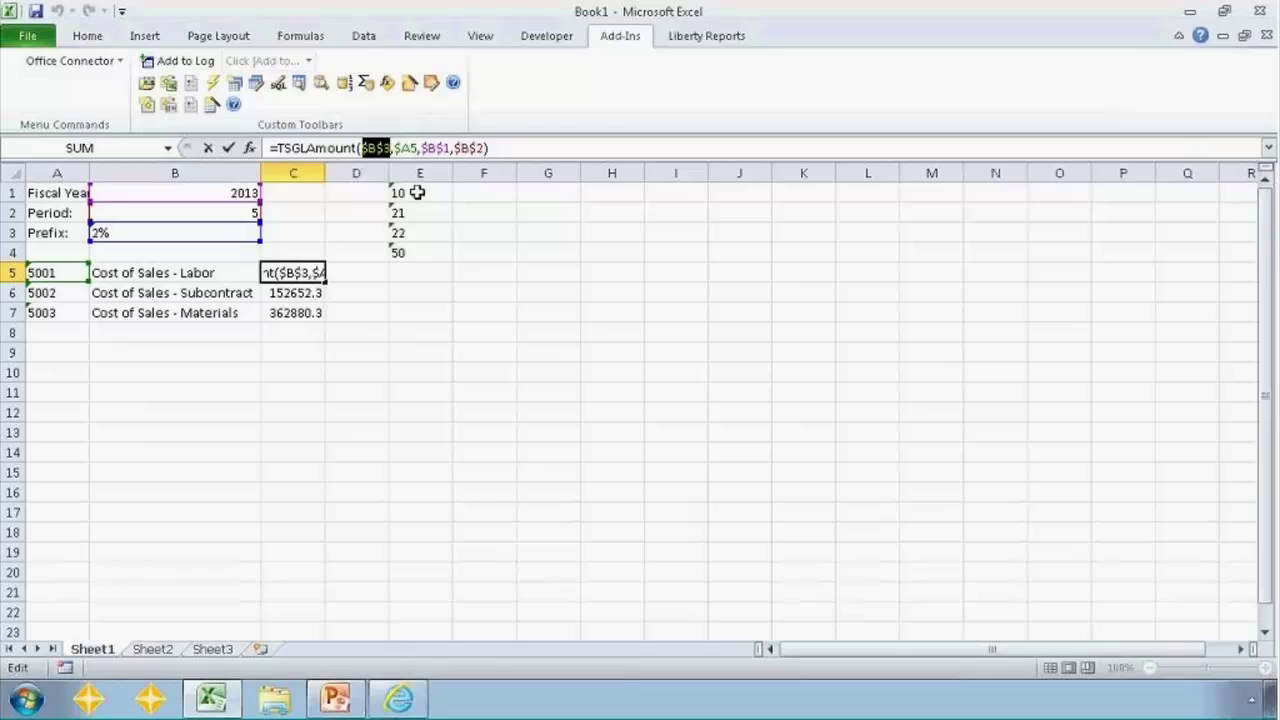
left_click_drag(417, 192, 418, 243)
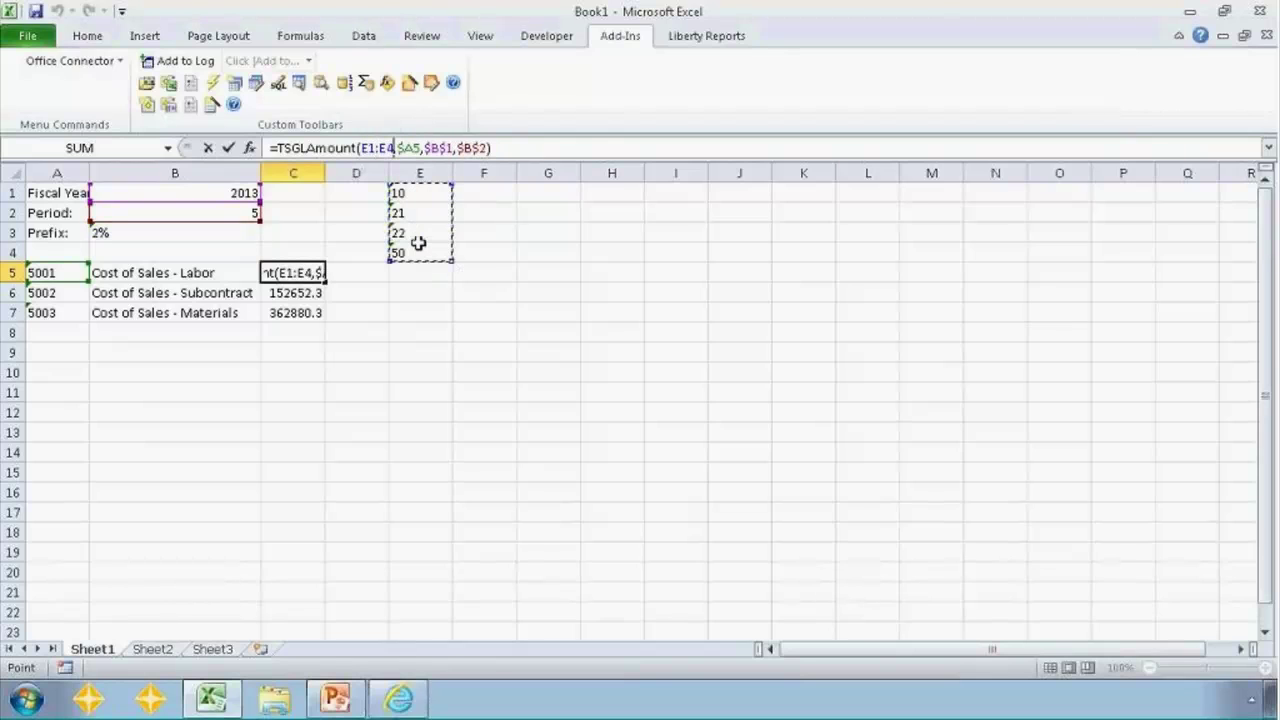
key("F4")
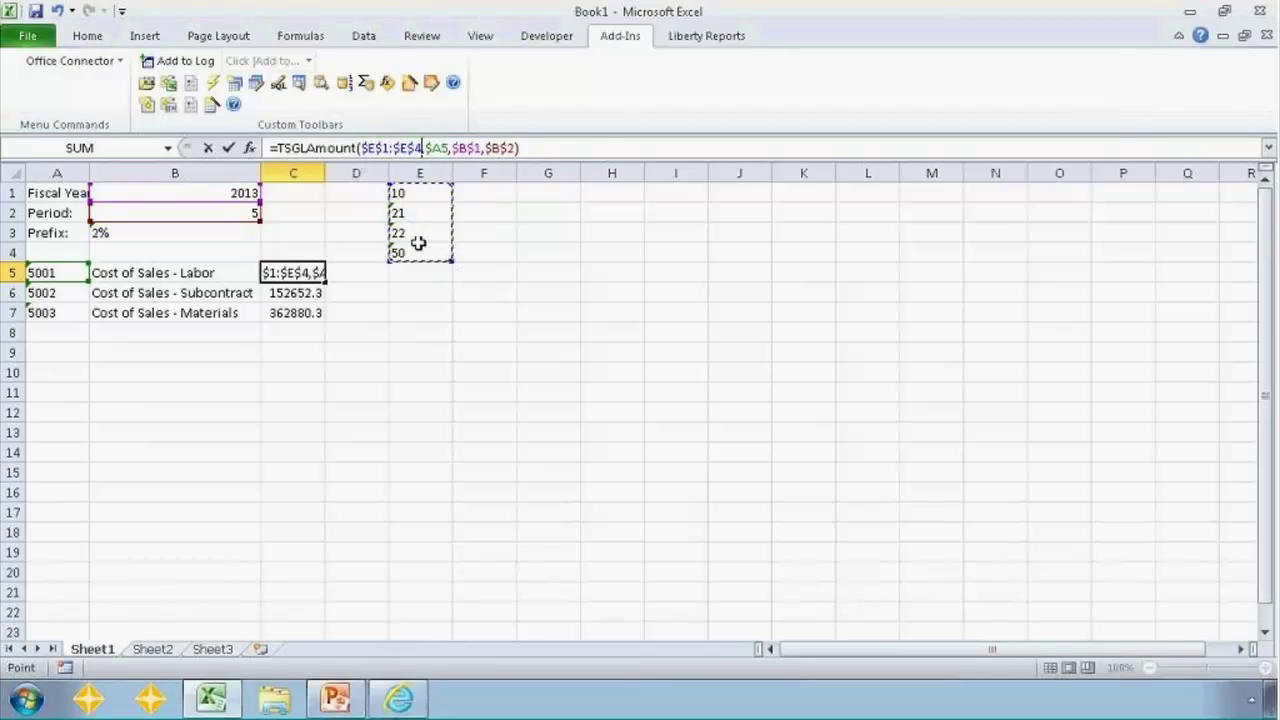
key("Return")
key("Up")
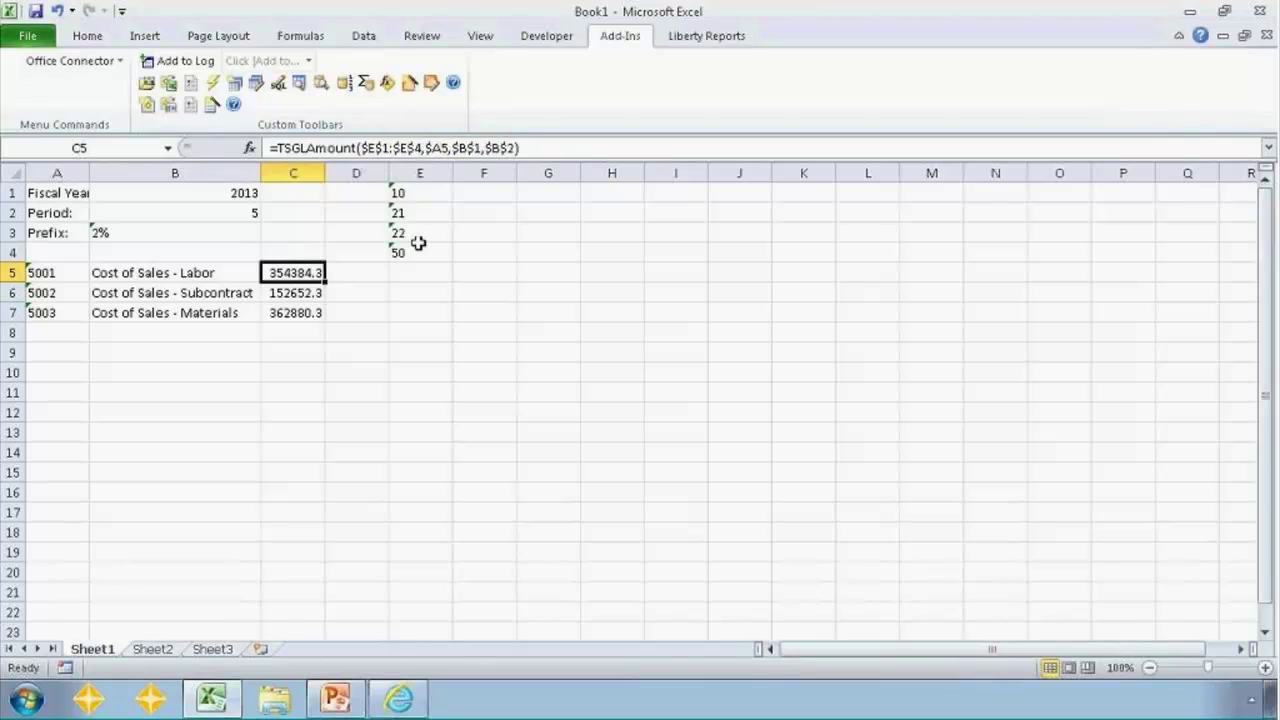
Copy the range-based TSGLAmount formula from C5 into cells C6 and C7
key("ctrl+c")
key("Down")
key("ctrl+v")
key("Down")
key("ctrl+v")
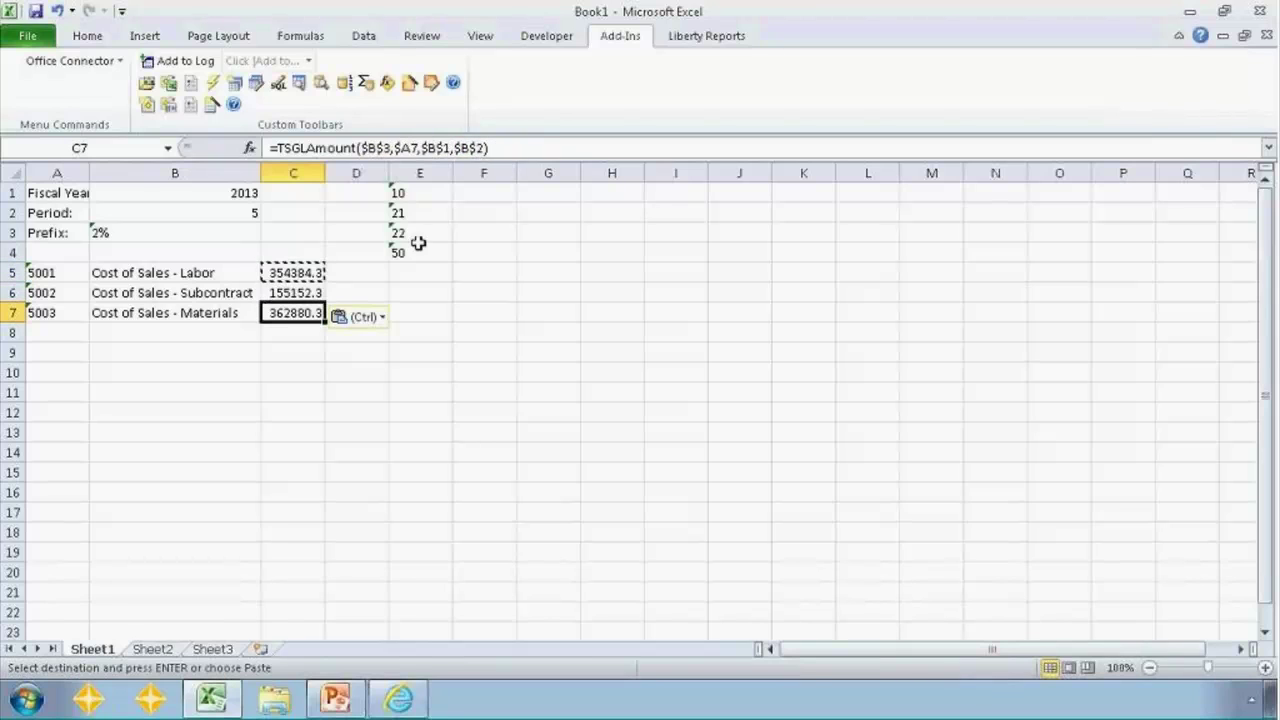
key("Up")
key("Up")
key("Up")
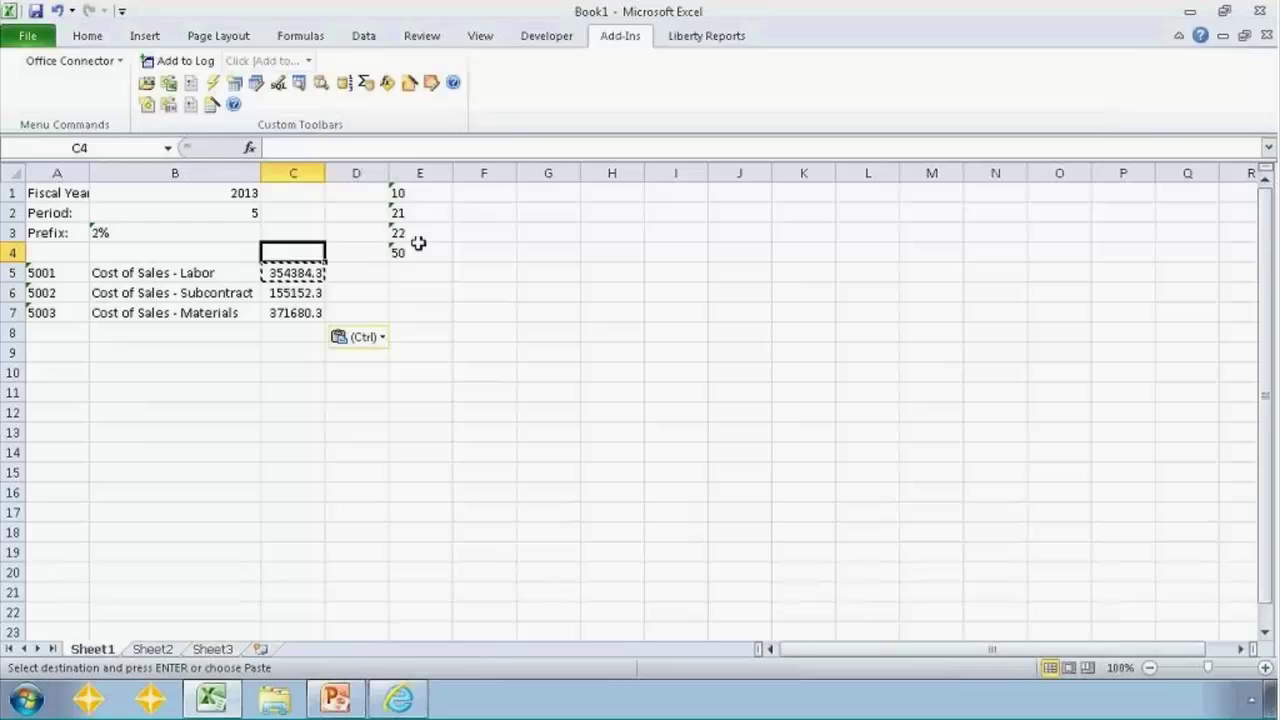
key("Right")
key("Escape")
key("Left")
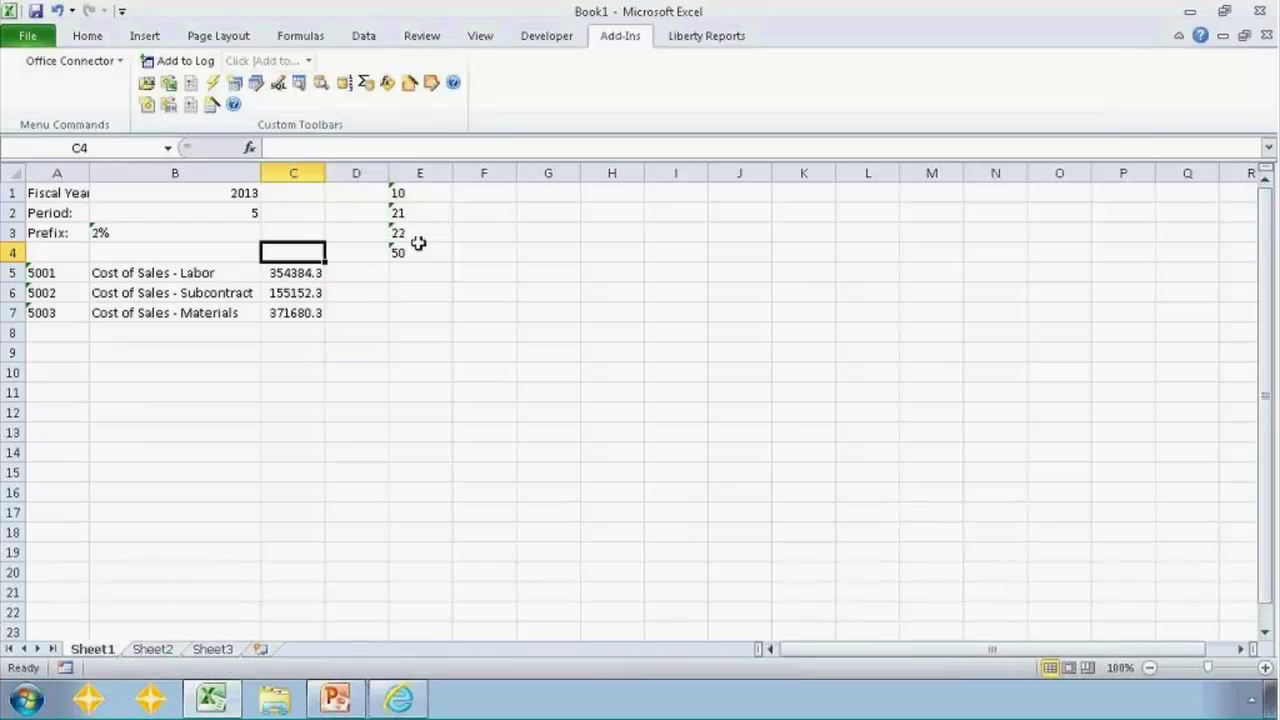
key("Left")
key("Right")
left_click(418, 243)
left_click_drag(418, 243, 422, 250)
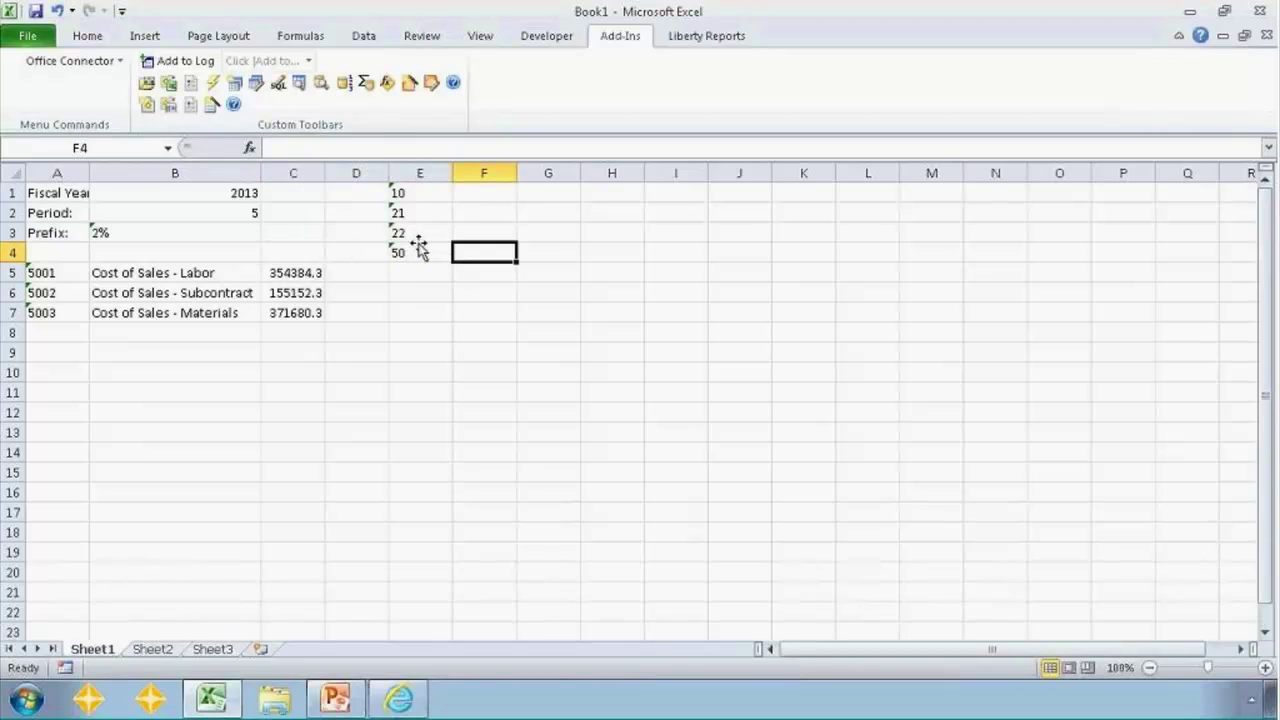
key("Left")
key("Down")
key("Left")
key("Left")
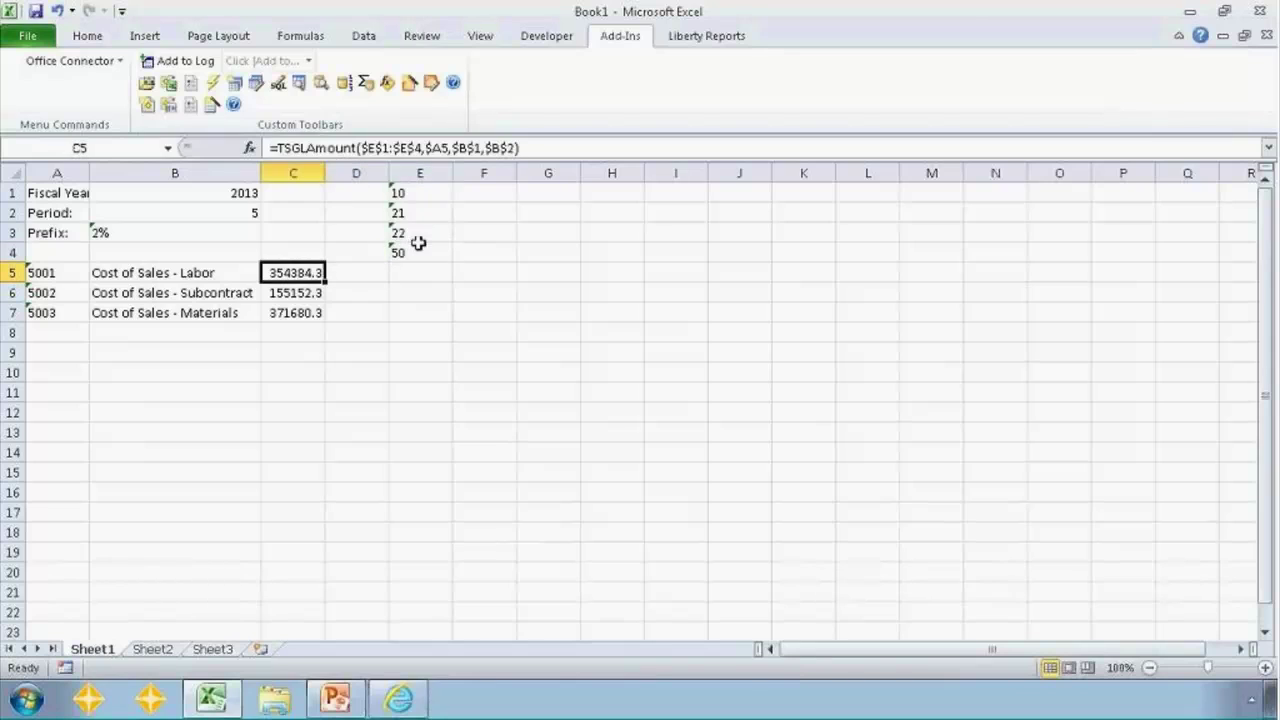
Insert the Financial function OCList into cell A10 from the add-in's function selector
key("Down")
key("Down")
key("Down")
key("Down")
key("Down")
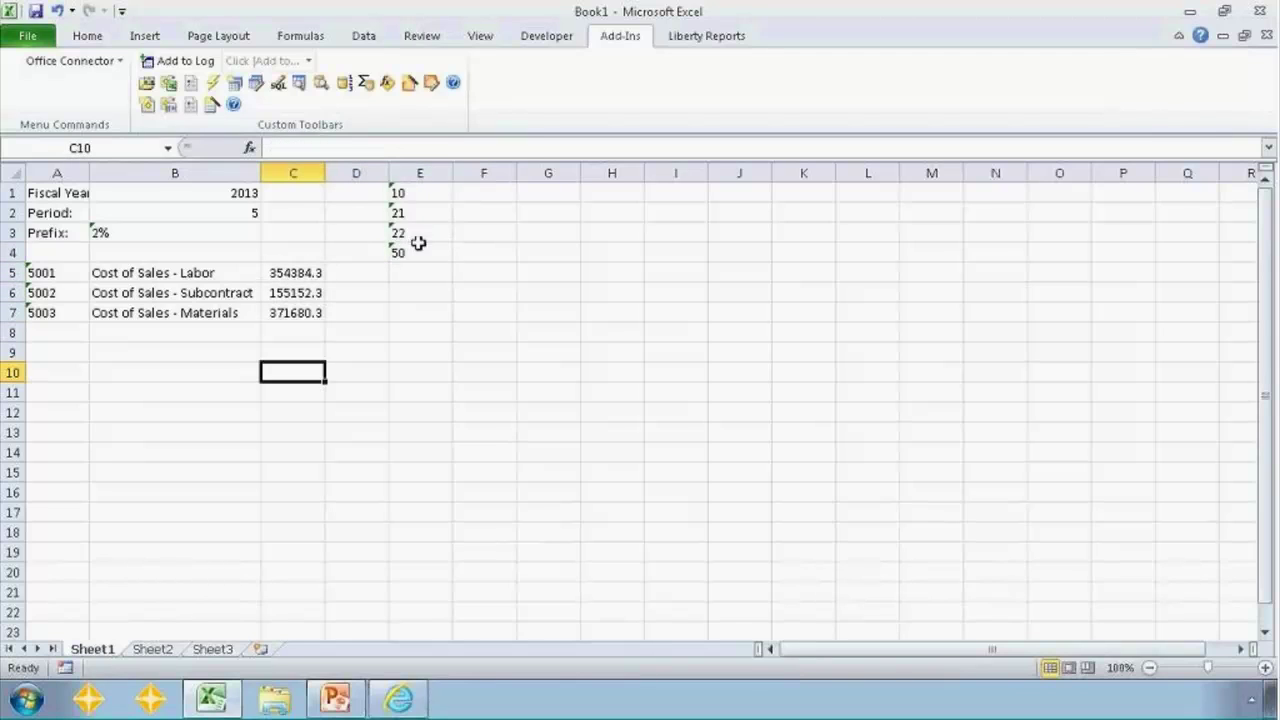
key("Left")
key("Left")
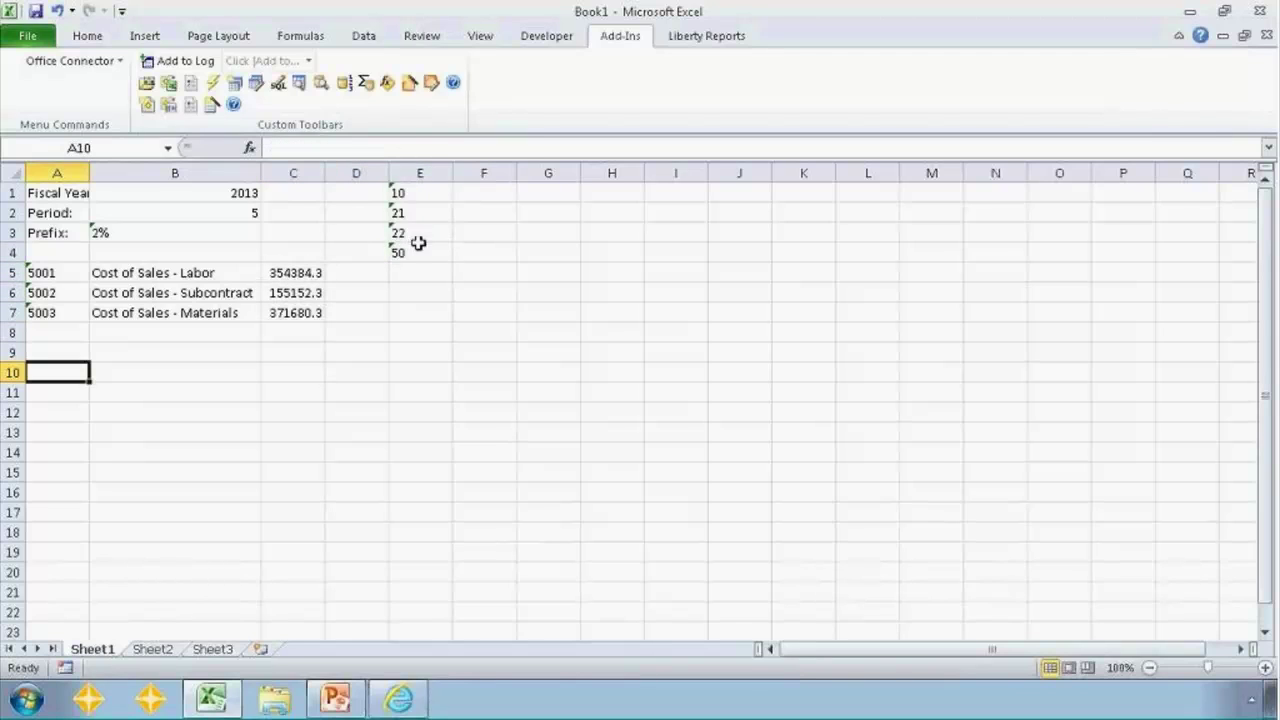
left_click(389, 84)
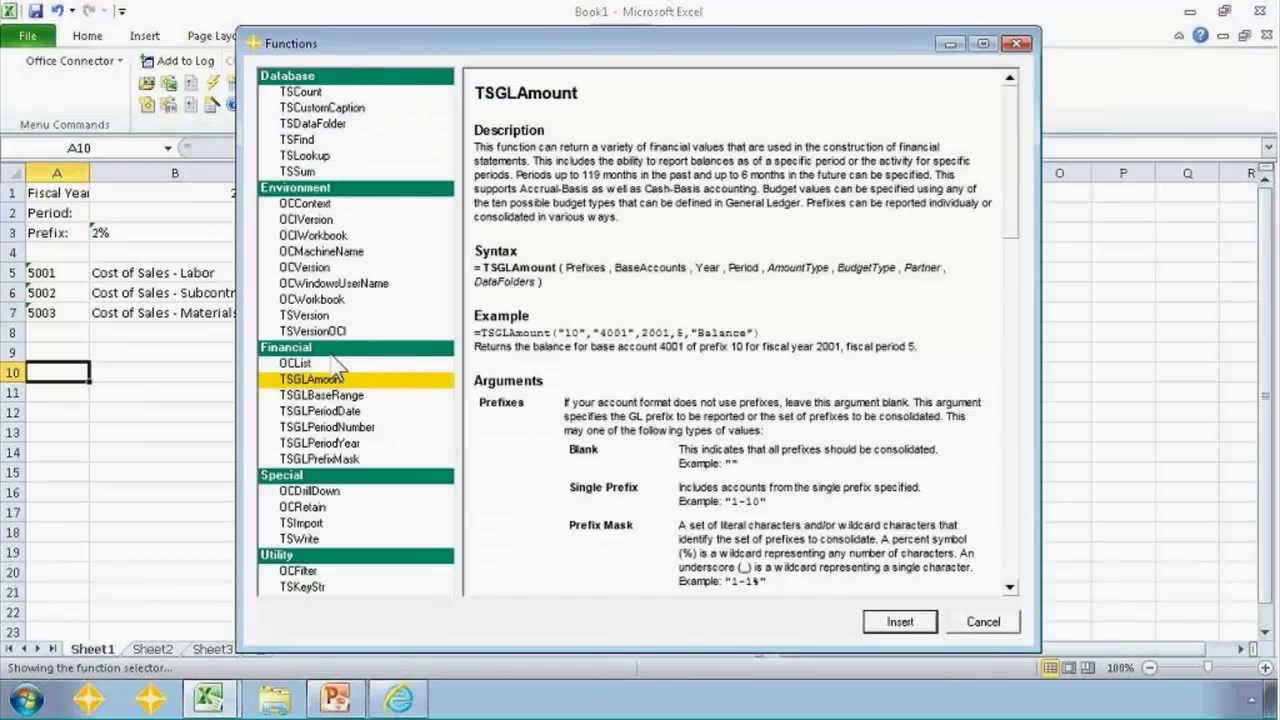
left_click(322, 366)
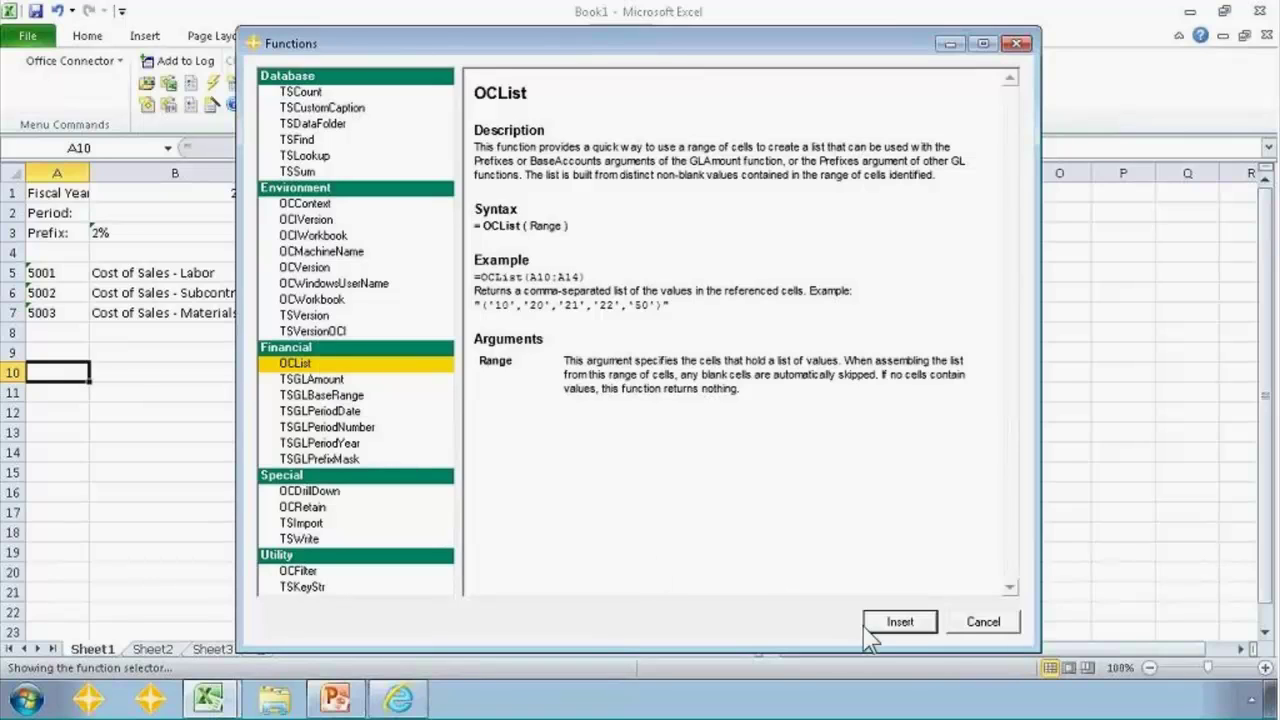
left_click(900, 622)
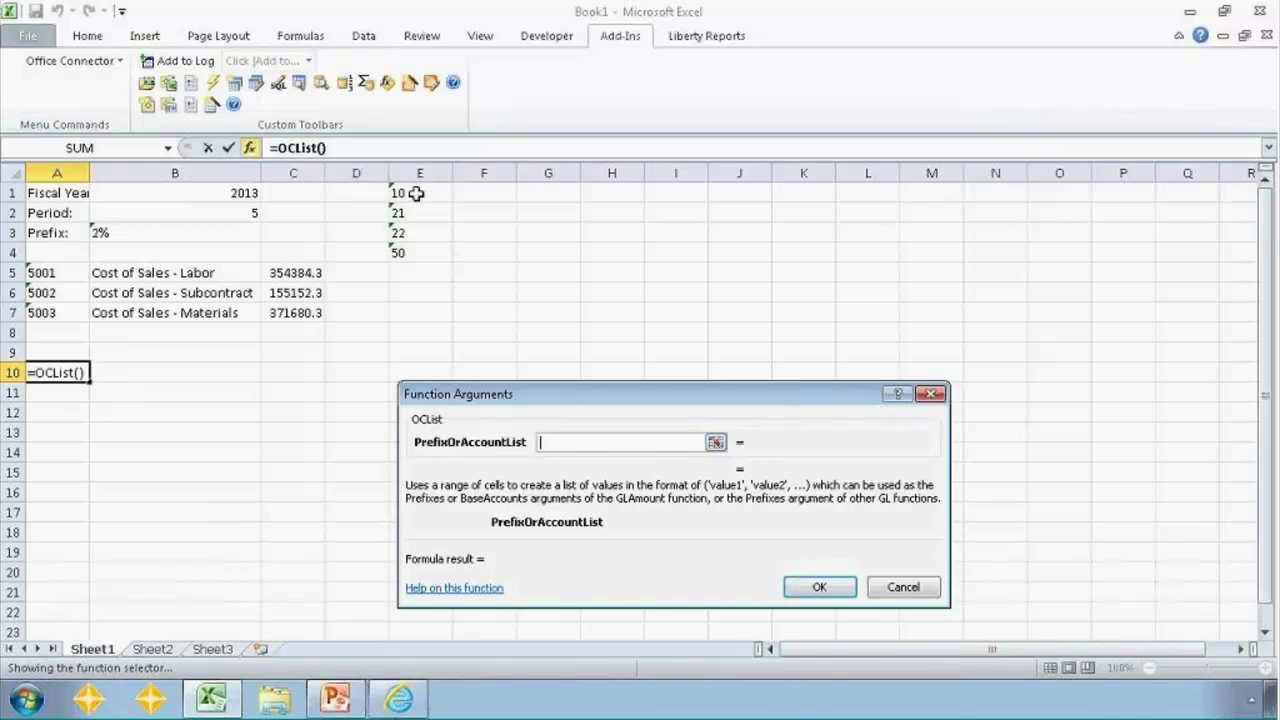
Set OCList's PrefixOrAccountList argument to the absolute range $E$1:$E$4 and complete the formula in A10
left_click_drag(414, 192, 416, 252)
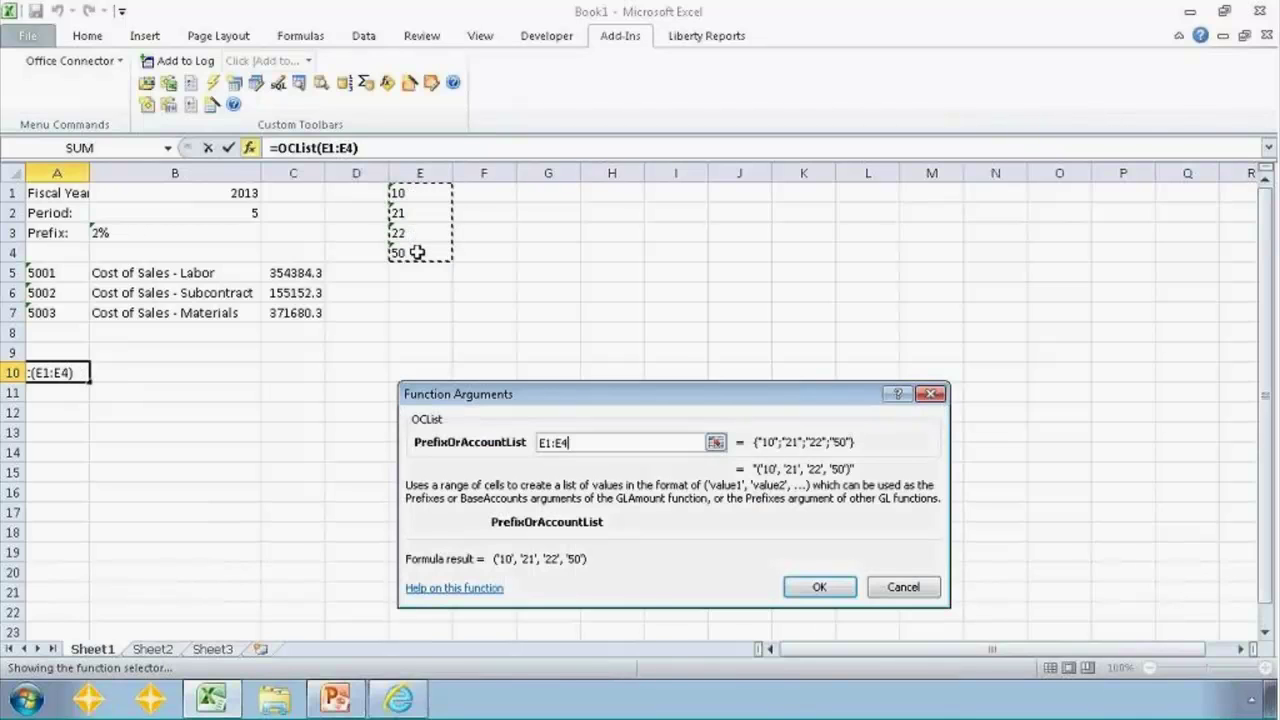
key("F4")
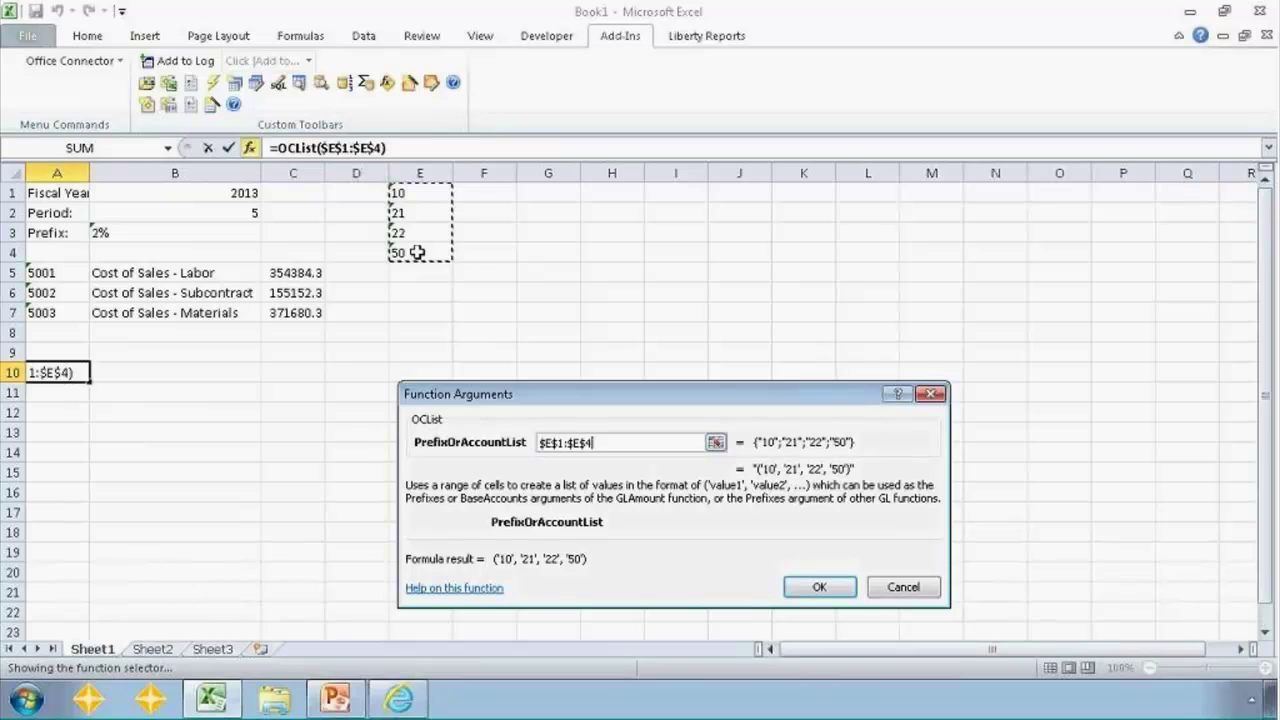
key("Return")
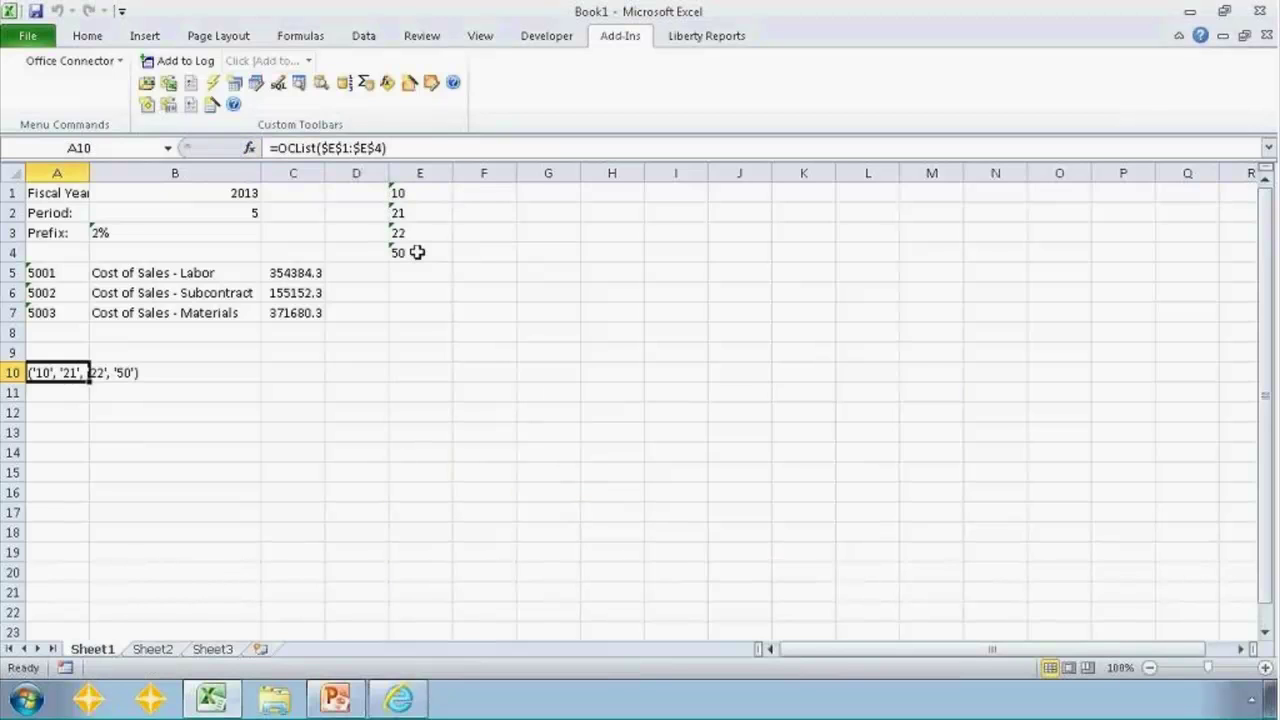
left_click(49, 399)
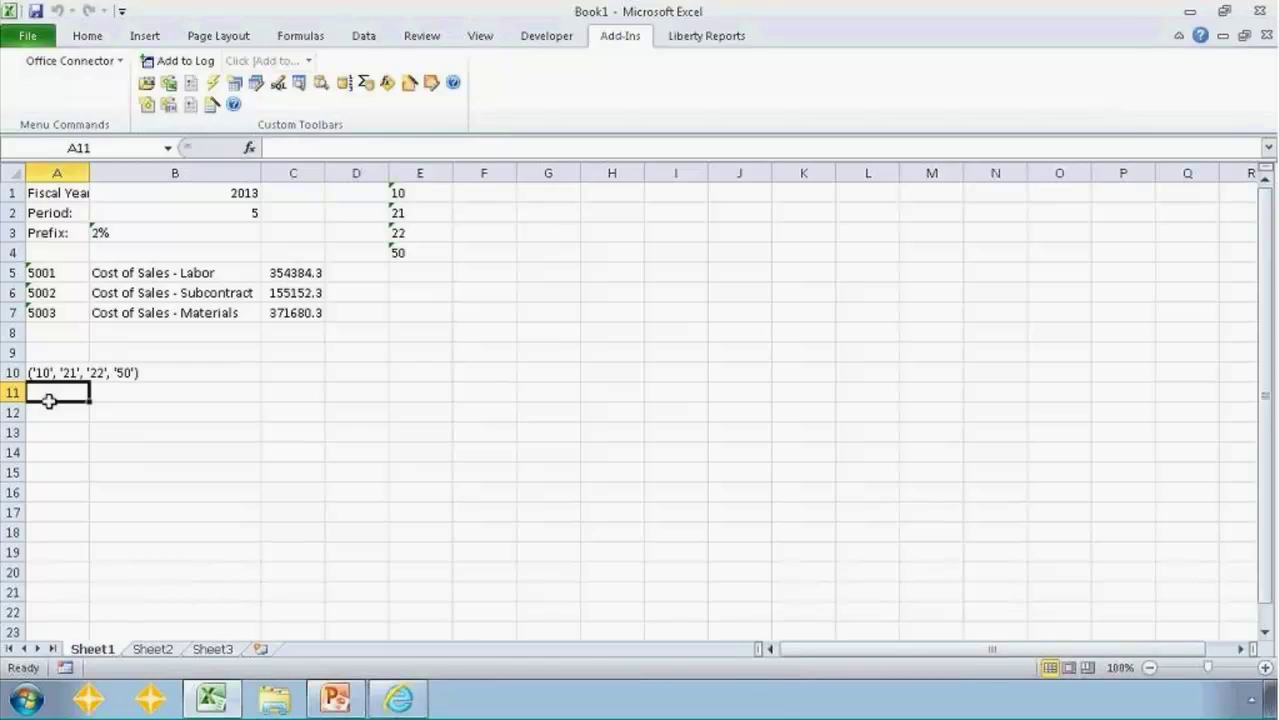
key("Up")
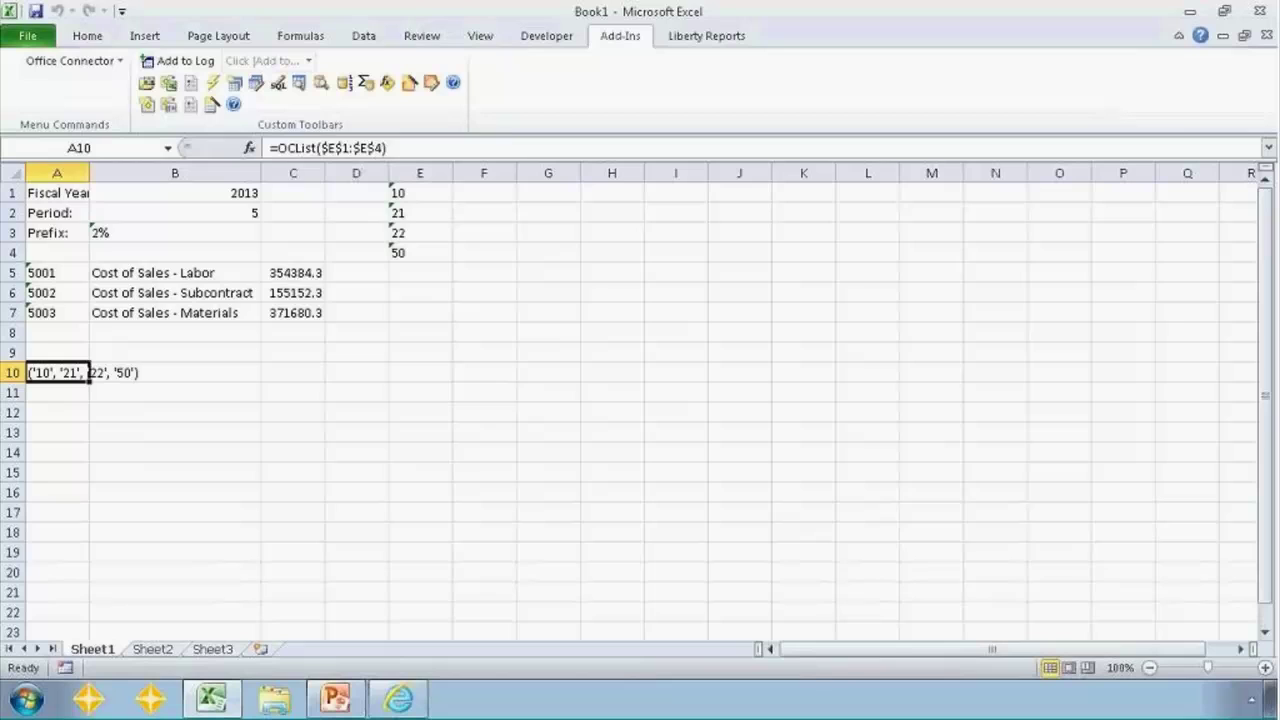
Replace the $E$1:$E$4 Prefixes argument of the TSGLAmount formula in C5 with the absolute reference $A$10
left_click(305, 271)
left_click(368, 148)
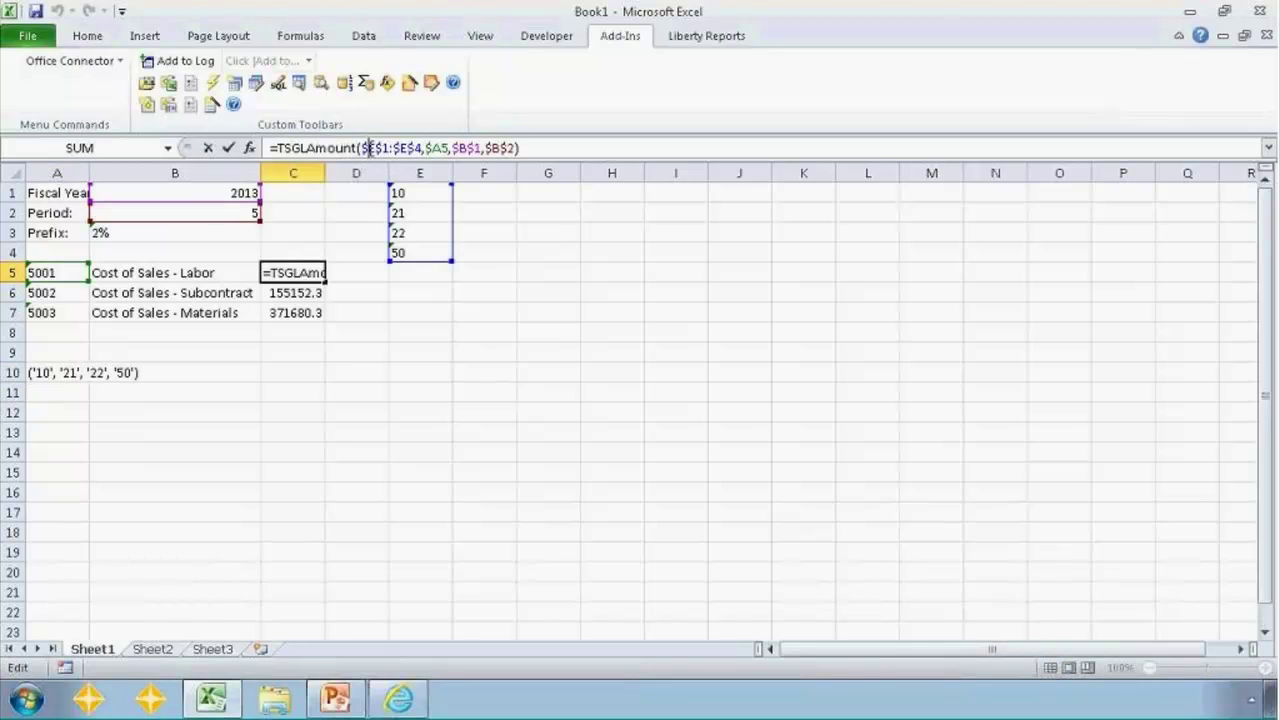
key("shift+Right")
key("shift+Right")
key("shift+Right")
key("shift+Right")
key("shift+Right")
key("shift+Right")
key("shift+Right")
key("shift+Right")
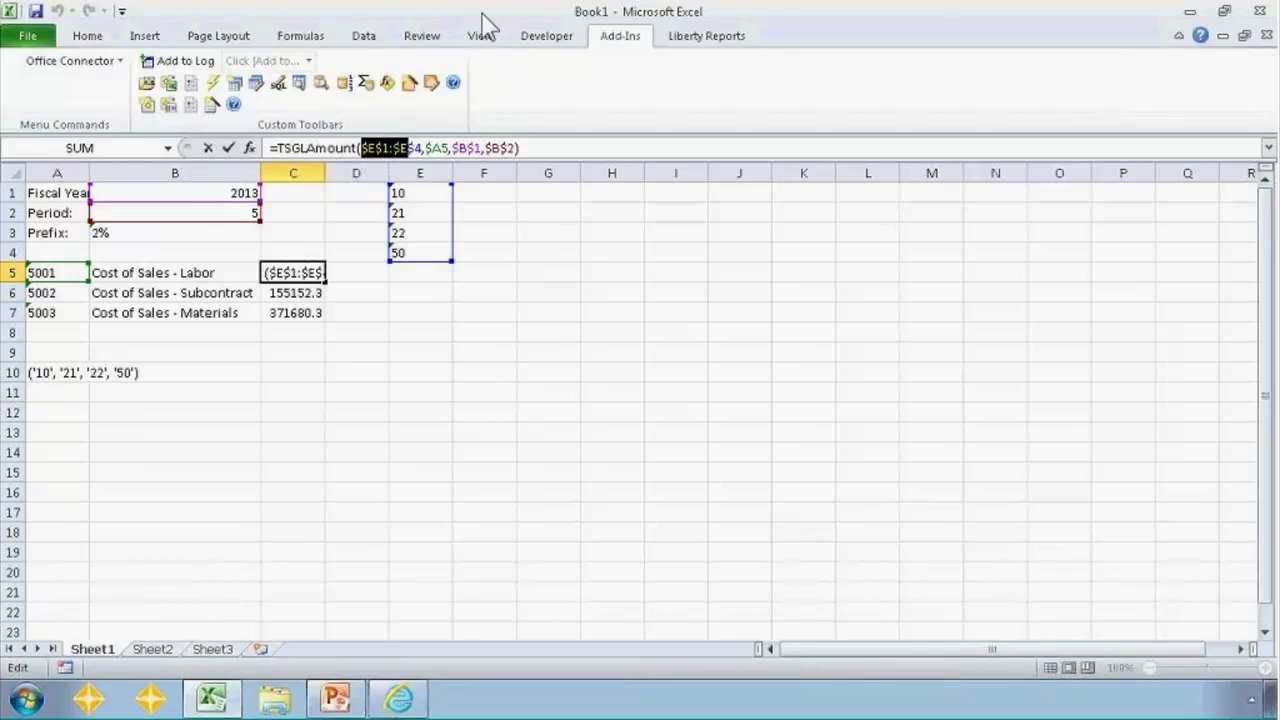
key("shift+Right")
key("Delete")
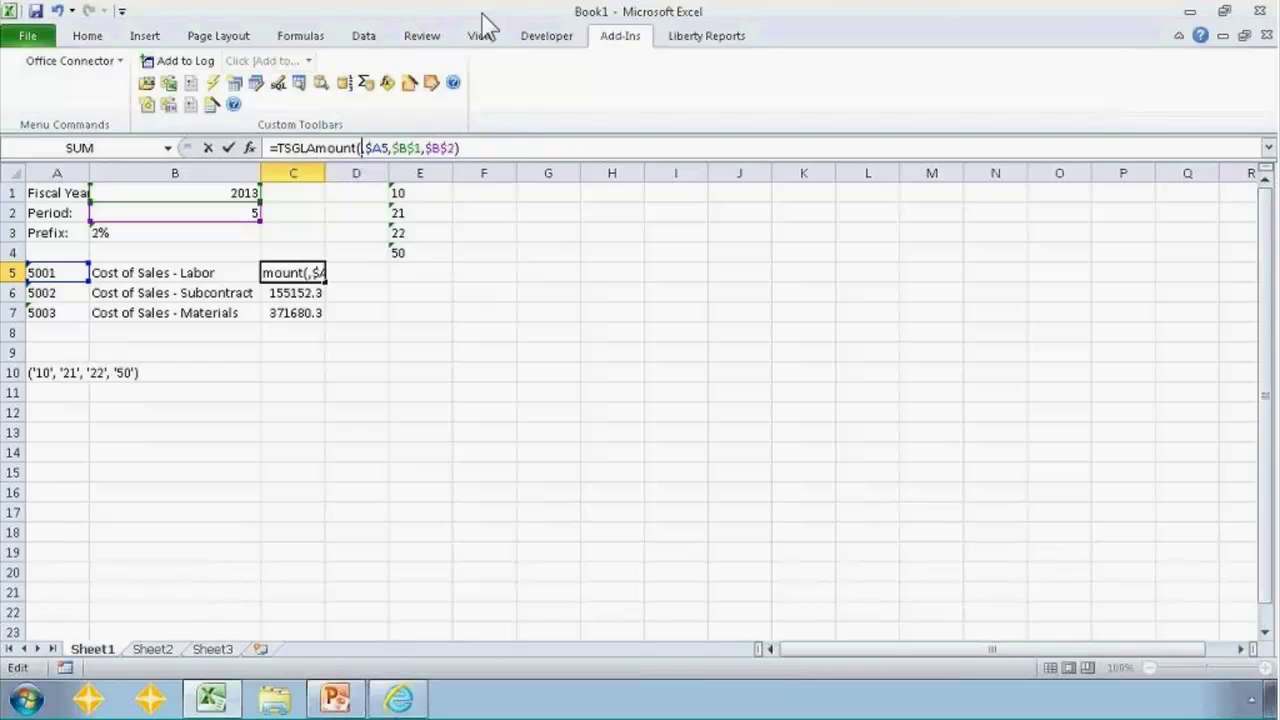
left_click(38, 373)
key("F4")
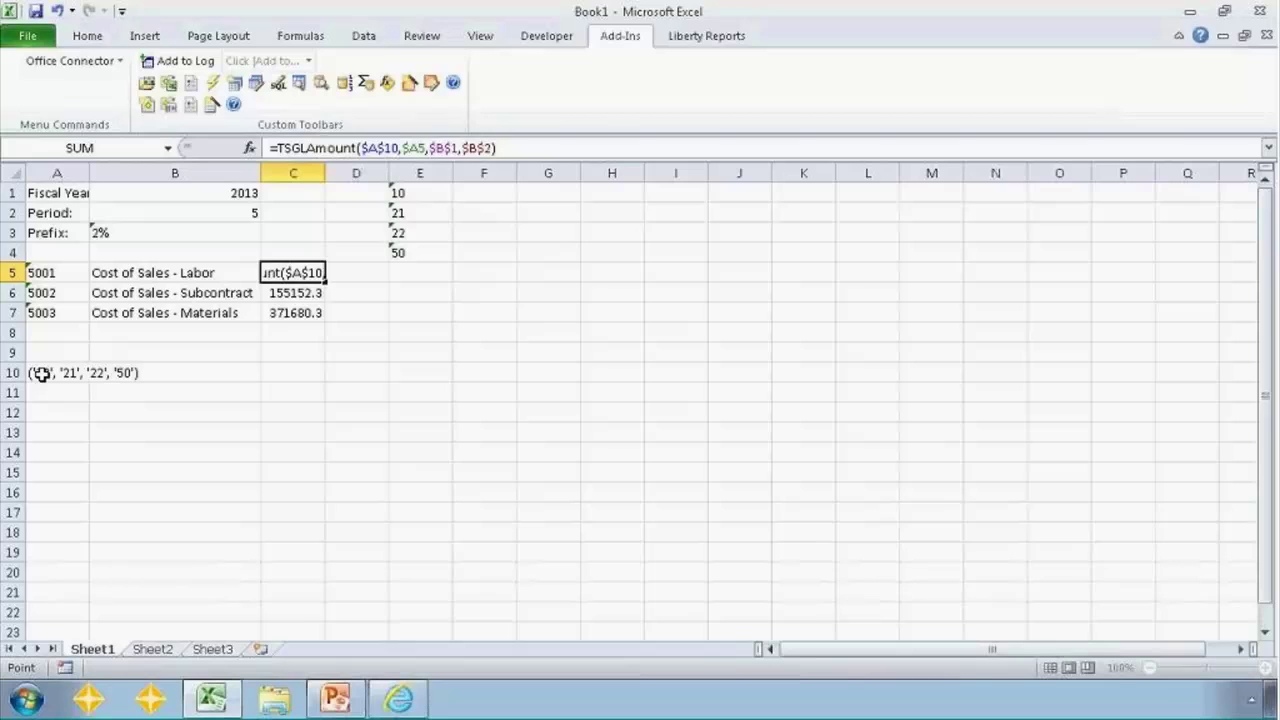
key("Return")
Copy the TSGLAmount formula that references $A$10 from C5 into cells C6:C7
key("Up")
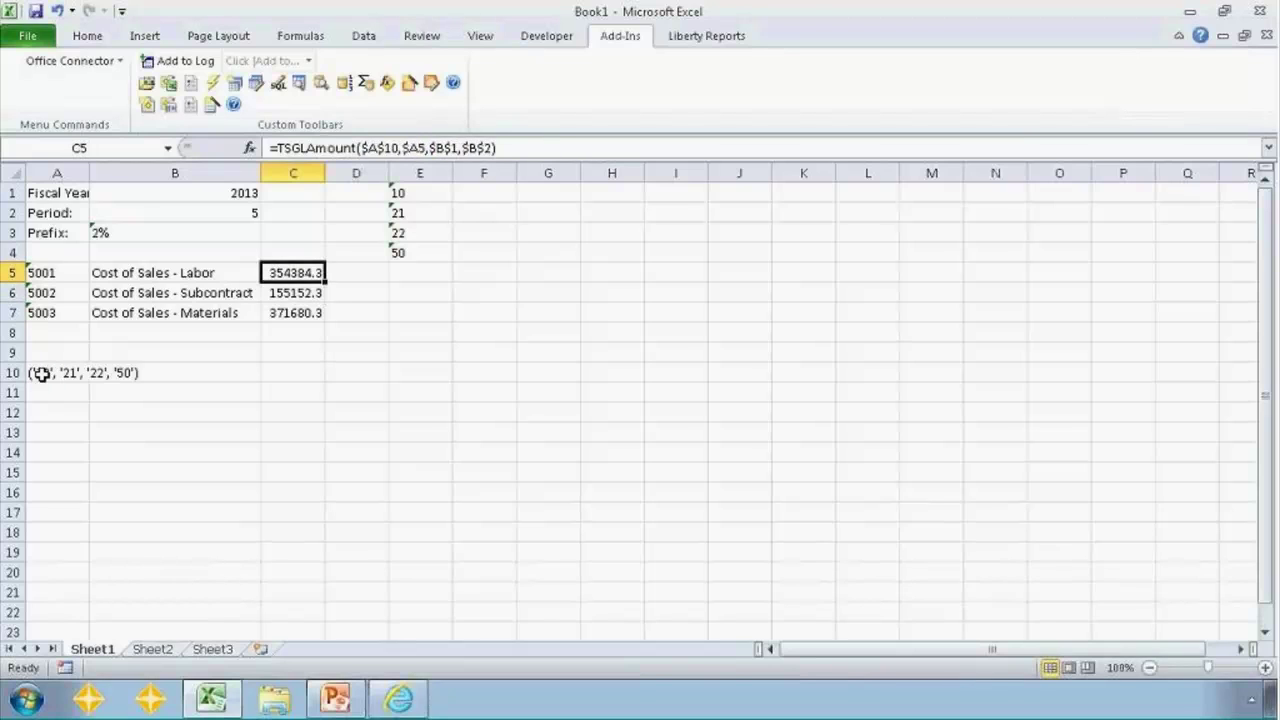
key("shift+Down")
key("Up")
key("Down")
key("ctrl+c")
key("Down")
key("shift+Down")
key("ctrl+v")
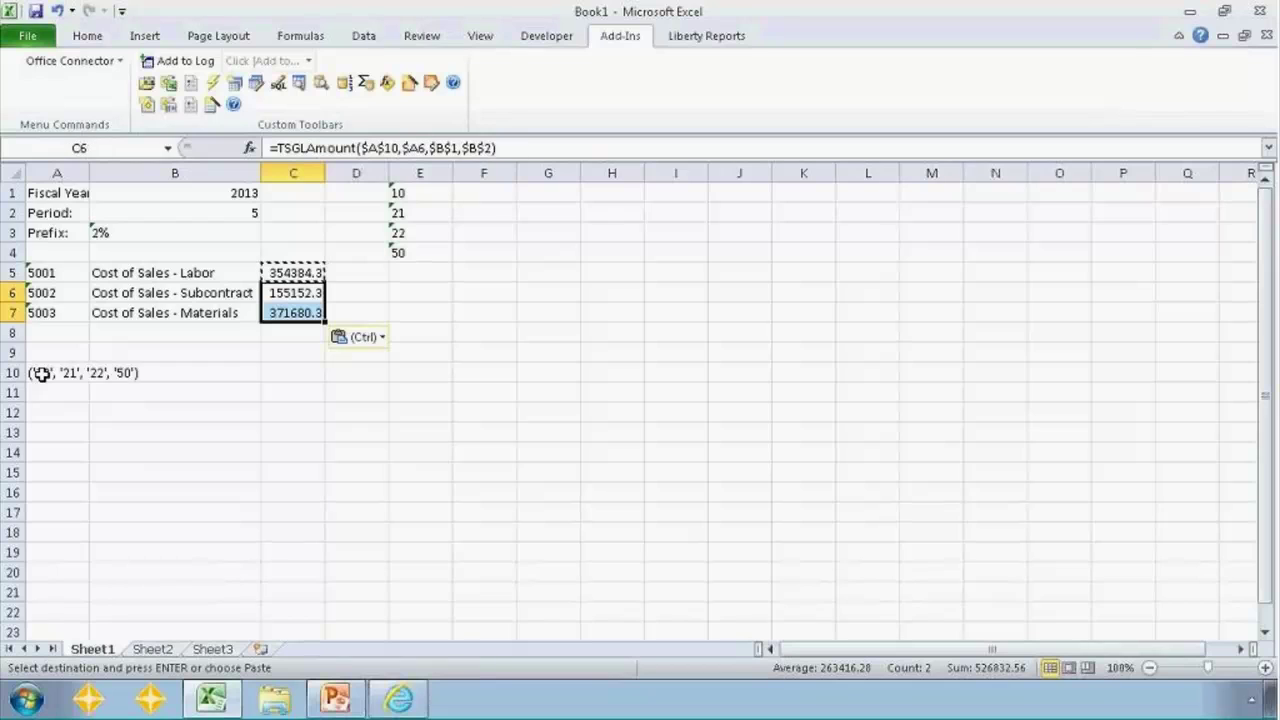
key("Escape")
key("Up")
key("Down")
key("Up")
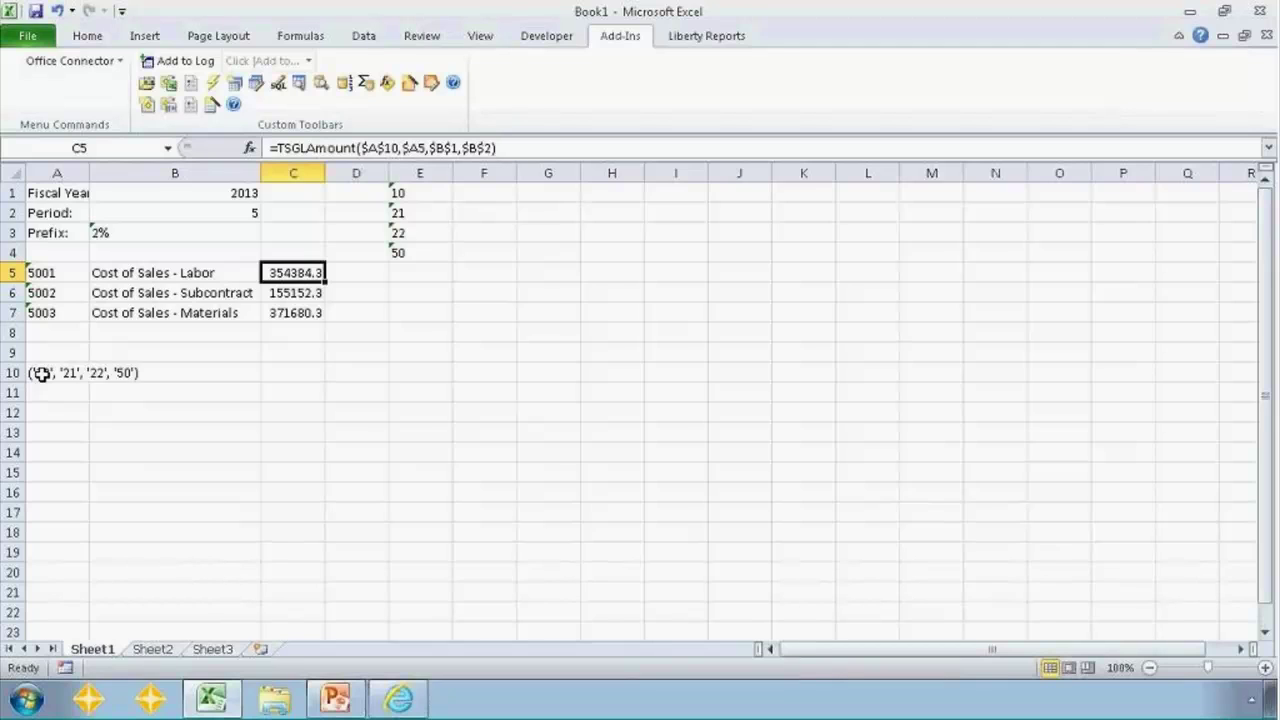
left_click(302, 291)
left_click(289, 272)
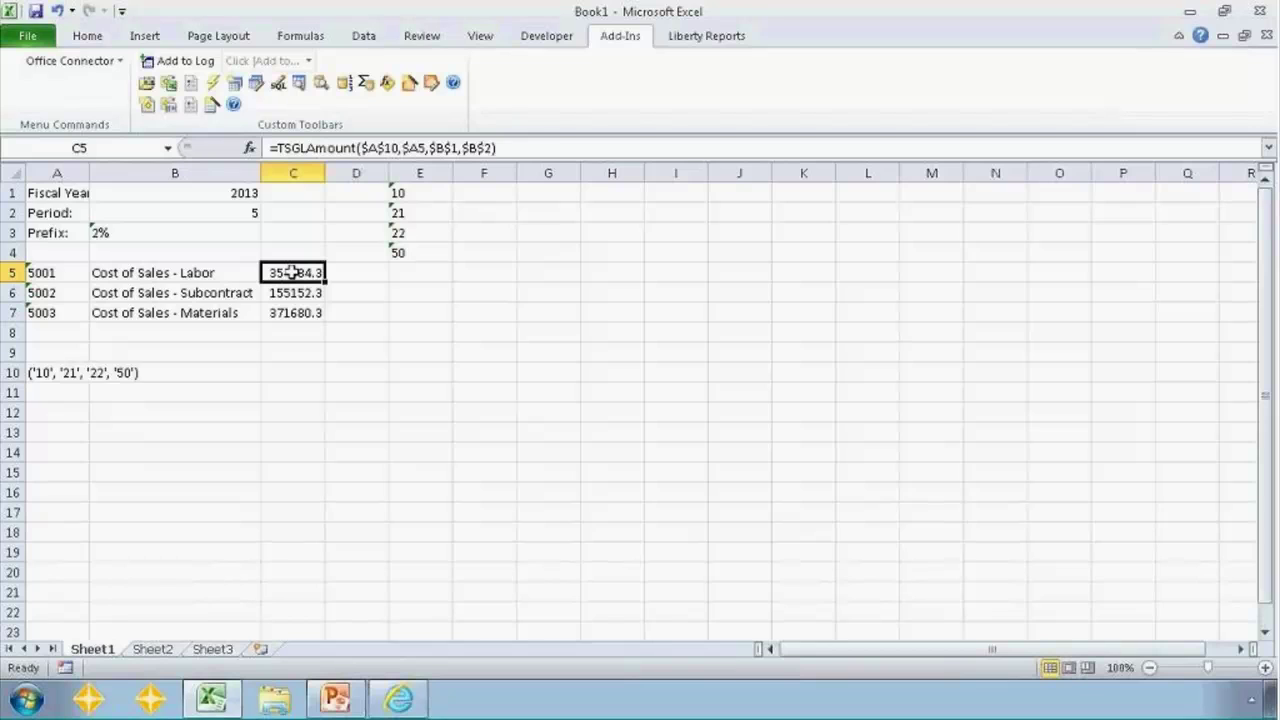